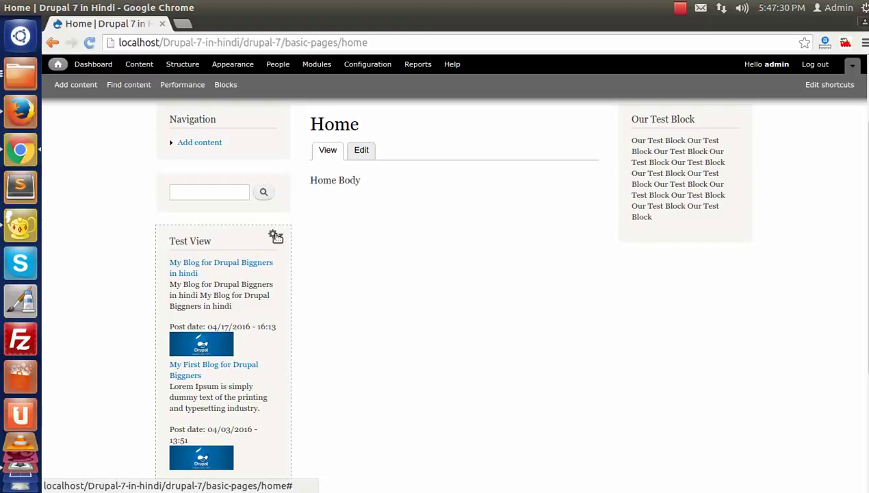
- Open the configuration of the Test View block from the home page
{"action": "left_click", "coordinate": [274, 235]}
{"action": "scroll", "coordinate": [382, 234], "scroll_direction": "down", "scroll_amount": 2}
{"action": "scroll", "coordinate": [382, 233], "scroll_direction": "up", "scroll_amount": 2}
{"action": "scroll", "coordinate": [330, 258], "scroll_direction": "down", "scroll_amount": 3}
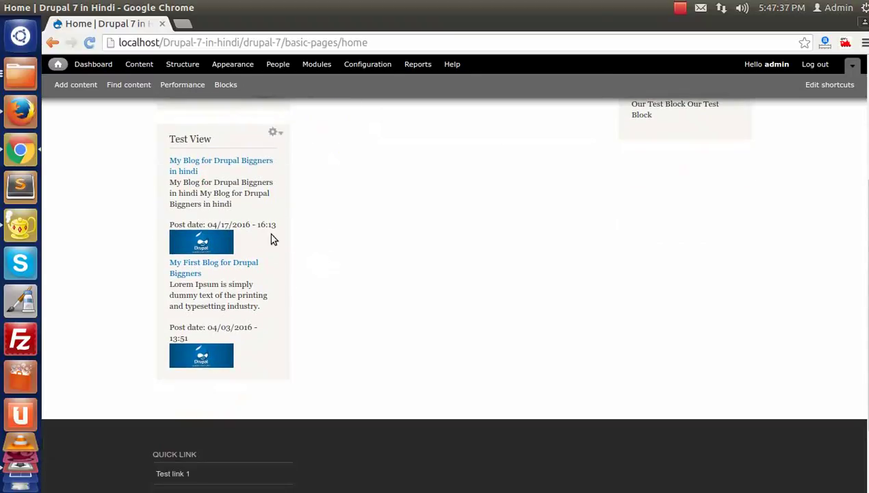
{"action": "left_click", "coordinate": [272, 133]}
{"action": "left_click", "coordinate": [260, 160]}
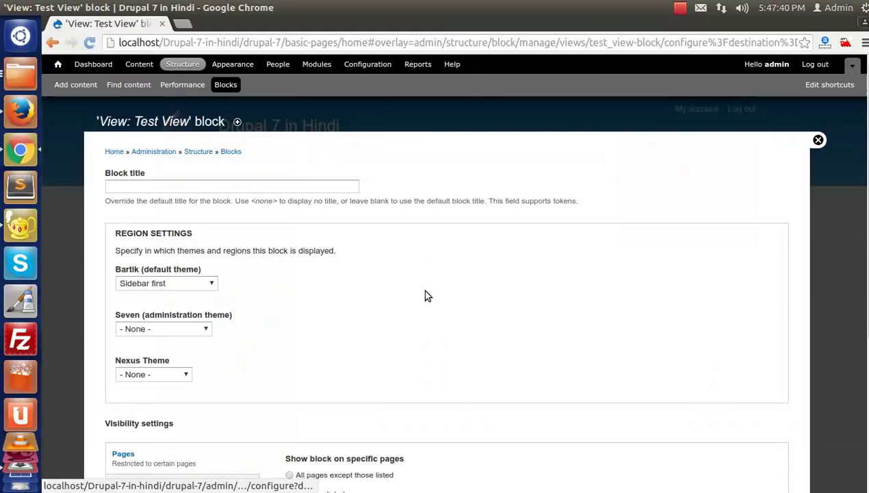
- Set the block's Bartik theme region to Content, save the block and check its placement on the home page
{"action": "scroll", "coordinate": [425, 296], "scroll_direction": "down", "scroll_amount": 6}
{"action": "scroll", "coordinate": [278, 304], "scroll_direction": "up", "scroll_amount": 2}
{"action": "scroll", "coordinate": [277, 305], "scroll_direction": "up", "scroll_amount": 1}
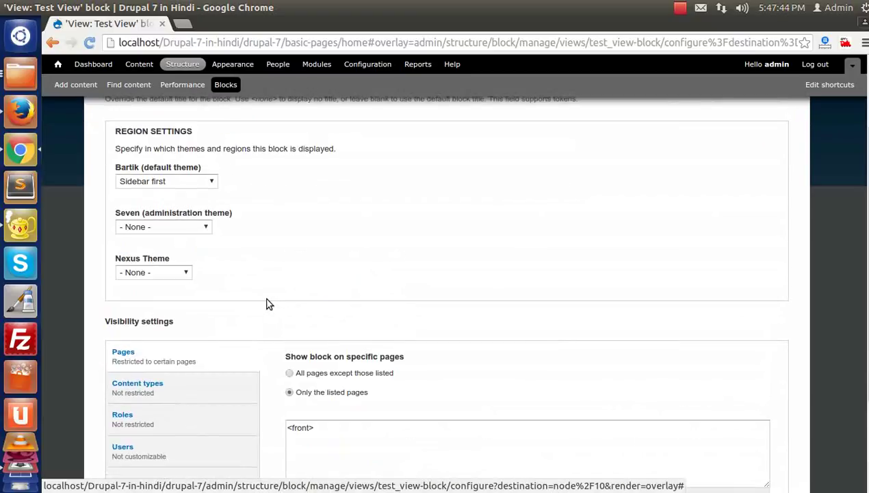
{"action": "left_click", "coordinate": [182, 184]}
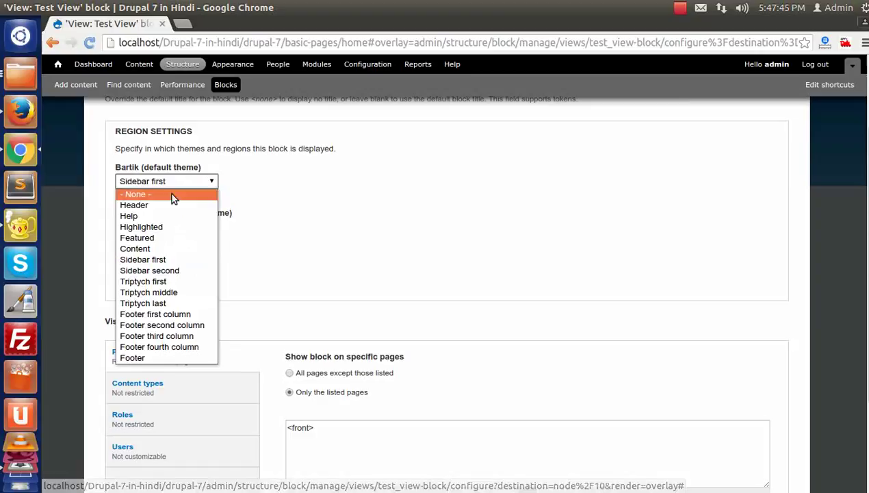
{"action": "left_click", "coordinate": [157, 245]}
{"action": "scroll", "coordinate": [346, 411], "scroll_direction": "down", "scroll_amount": 5}
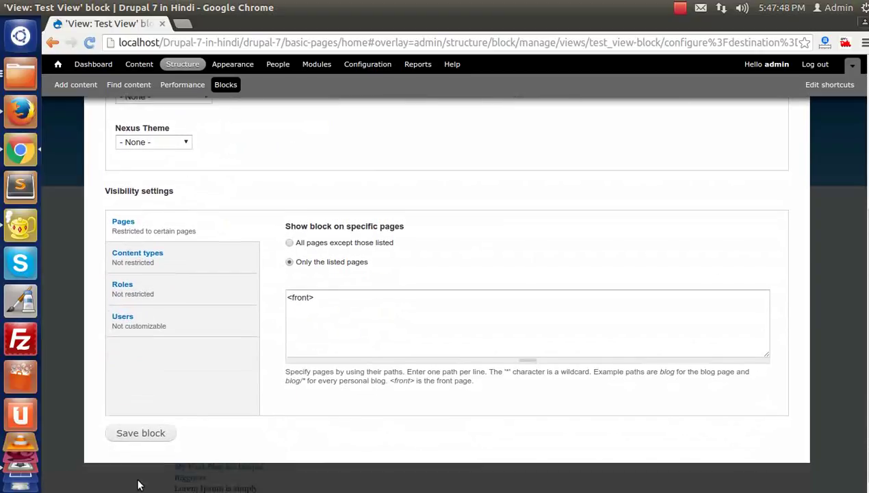
{"action": "left_click", "coordinate": [141, 434]}
{"action": "scroll", "coordinate": [290, 388], "scroll_direction": "down", "scroll_amount": 5}
{"action": "scroll", "coordinate": [304, 281], "scroll_direction": "up", "scroll_amount": 4}
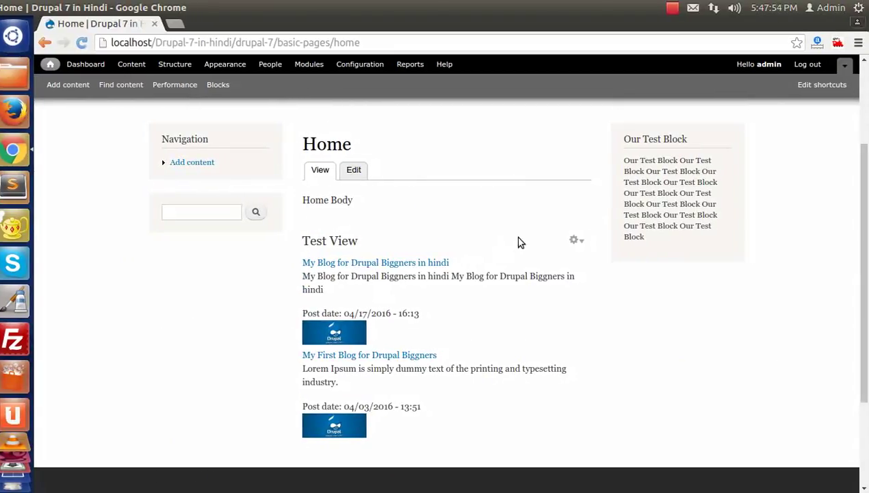
- Open the Test View for editing and review its format, fields, filter and sort criteria and preview
{"action": "left_click", "coordinate": [575, 240]}
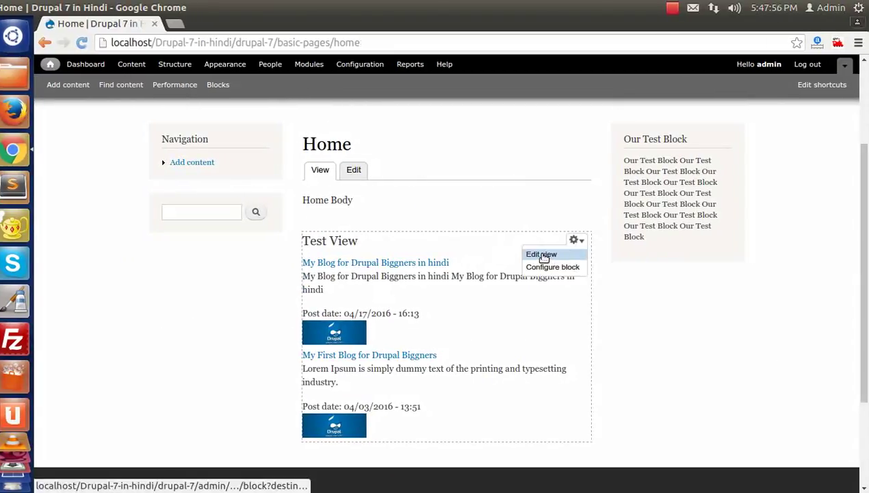
{"action": "left_click", "coordinate": [544, 255]}
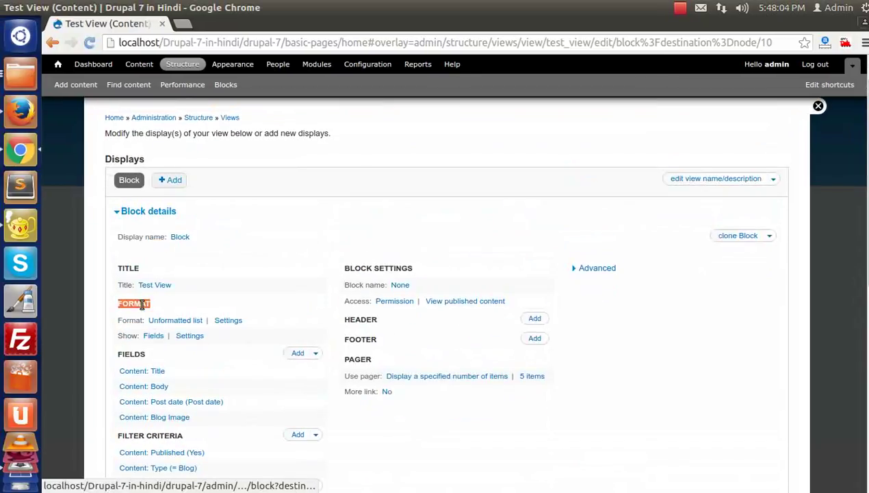
{"action": "double_click", "coordinate": [141, 305]}
{"action": "scroll", "coordinate": [165, 309], "scroll_direction": "down", "scroll_amount": 2}
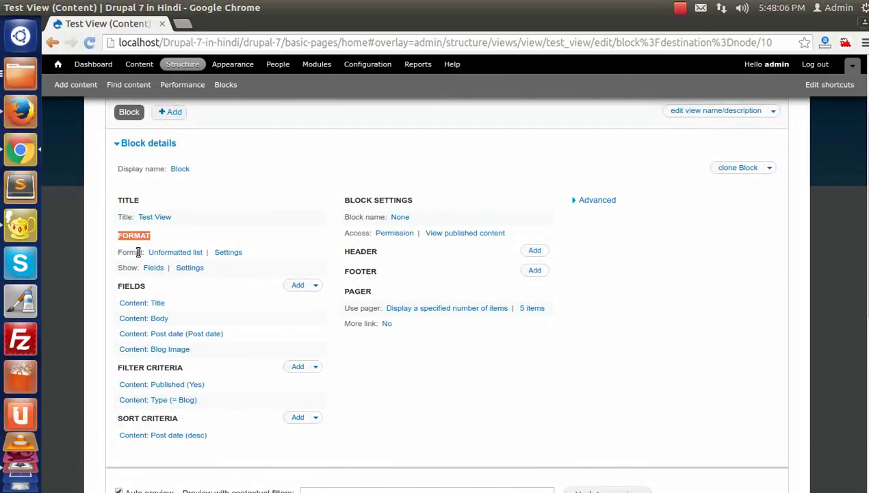
{"action": "scroll", "coordinate": [172, 259], "scroll_direction": "down", "scroll_amount": 8}
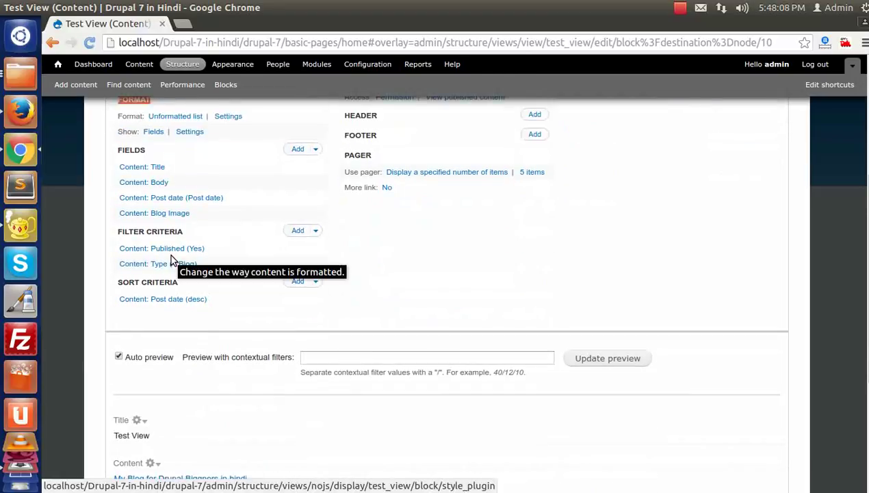
{"action": "scroll", "coordinate": [171, 258], "scroll_direction": "up", "scroll_amount": 4}
{"action": "scroll", "coordinate": [171, 258], "scroll_direction": "down", "scroll_amount": 4}
{"action": "scroll", "coordinate": [171, 287], "scroll_direction": "down", "scroll_amount": 2}
{"action": "scroll", "coordinate": [307, 335], "scroll_direction": "up", "scroll_amount": 13}
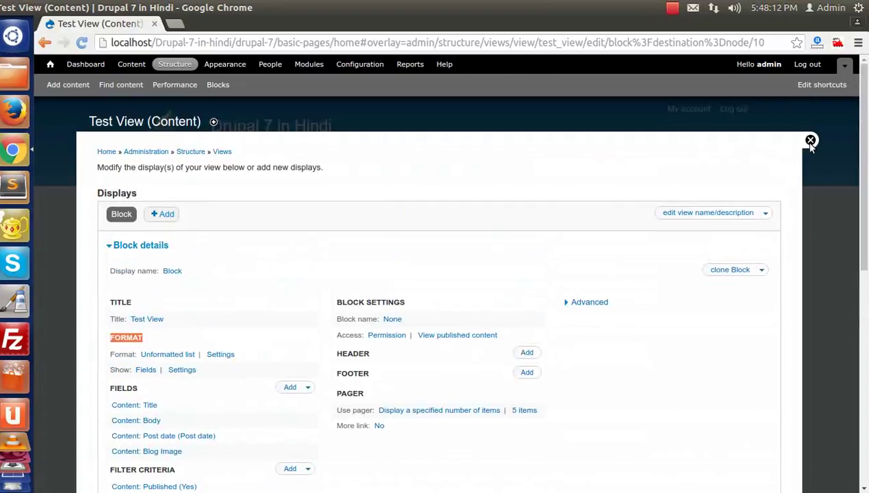
- Leave the view editor and inspect the HTML element of the first blog's body text in the Test View block
{"action": "left_click", "coordinate": [810, 139]}
{"action": "scroll", "coordinate": [230, 380], "scroll_direction": "down", "scroll_amount": 4}
{"action": "right_click", "coordinate": [393, 245]}
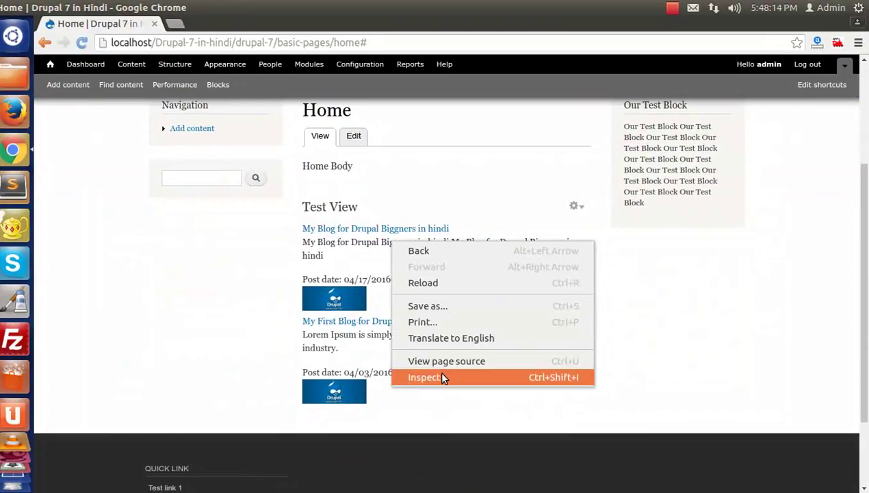
{"action": "left_click", "coordinate": [438, 377]}
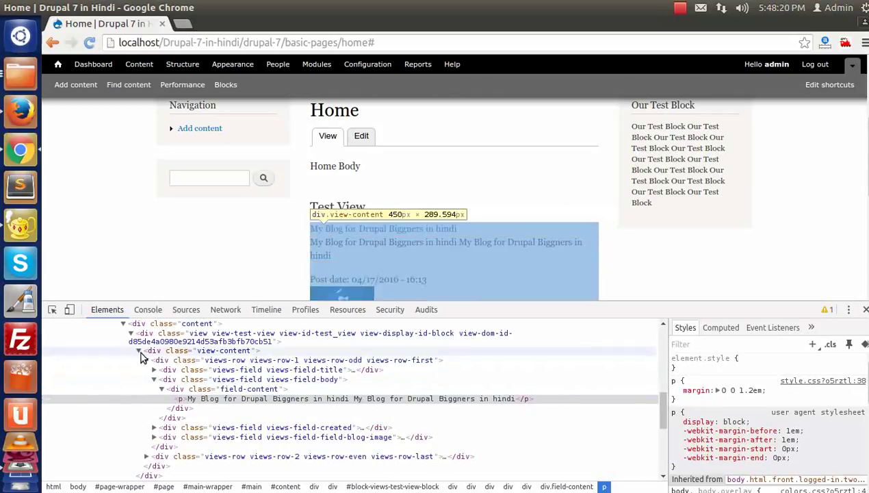
- Examine the markup inside the view-content container, expanding the first row's views-field-title element, and close the inspector
{"action": "left_click", "coordinate": [130, 335]}
{"action": "left_click", "coordinate": [130, 334]}
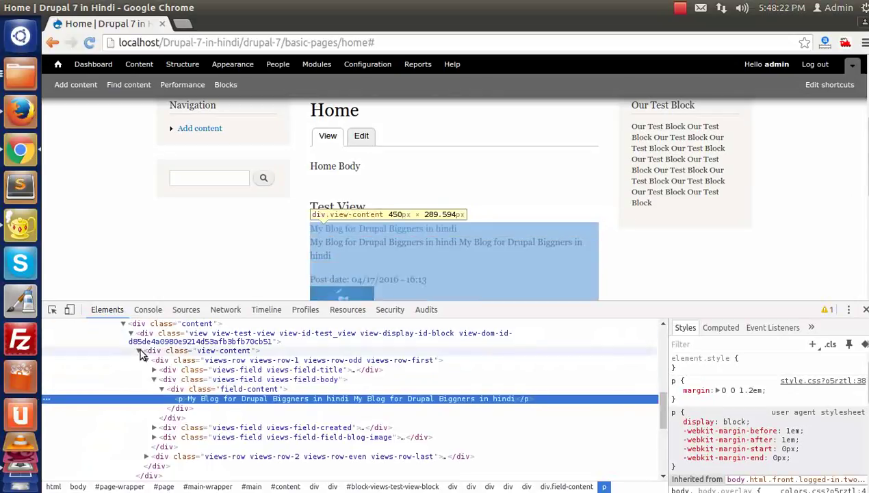
{"action": "left_click", "coordinate": [141, 360]}
{"action": "left_click", "coordinate": [159, 369]}
{"action": "left_click", "coordinate": [154, 369]}
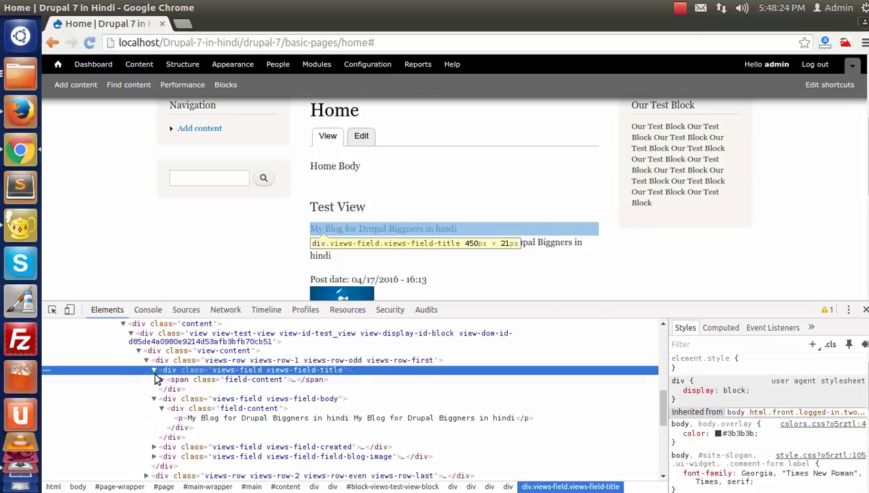
{"action": "left_click", "coordinate": [858, 309]}
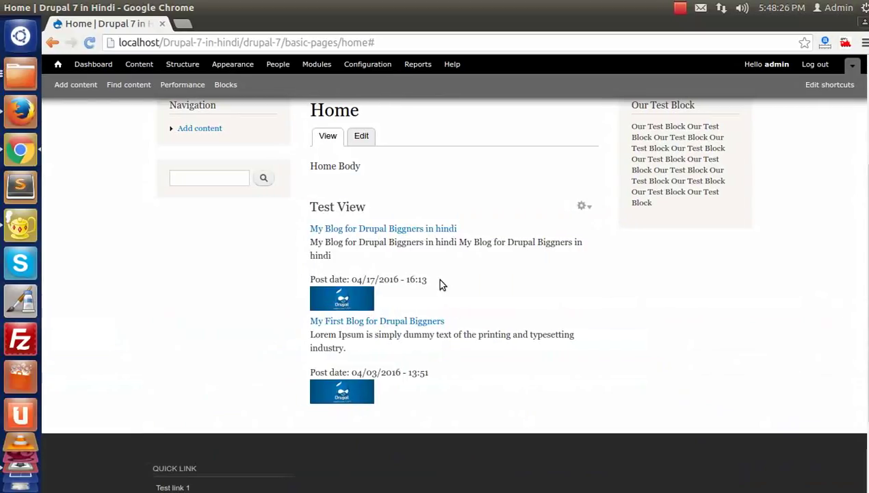
- Reopen the Test View for editing and change its format to Table for all displays
{"action": "left_click", "coordinate": [575, 208]}
{"action": "left_click", "coordinate": [546, 221]}
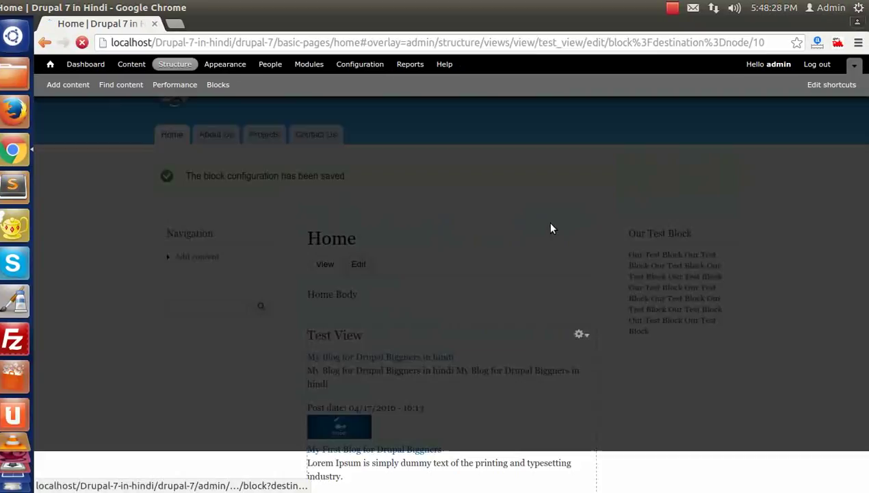
{"action": "scroll", "coordinate": [192, 331], "scroll_direction": "down", "scroll_amount": 3}
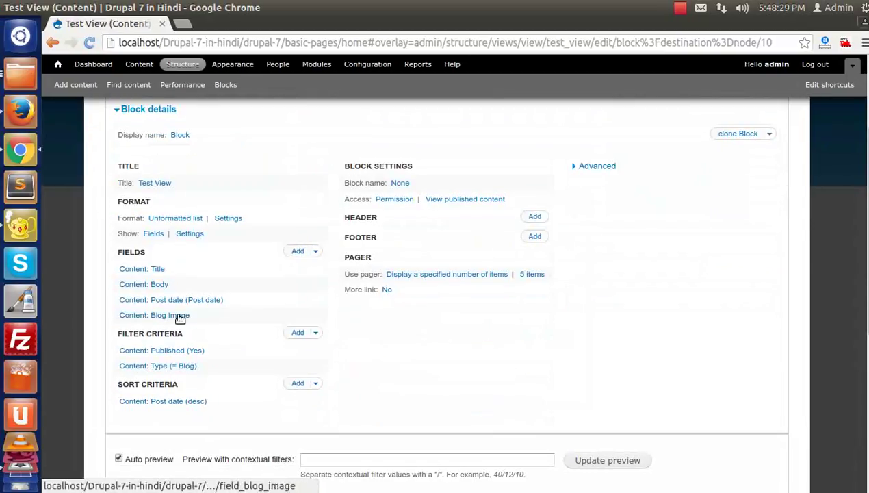
{"action": "left_click", "coordinate": [171, 219]}
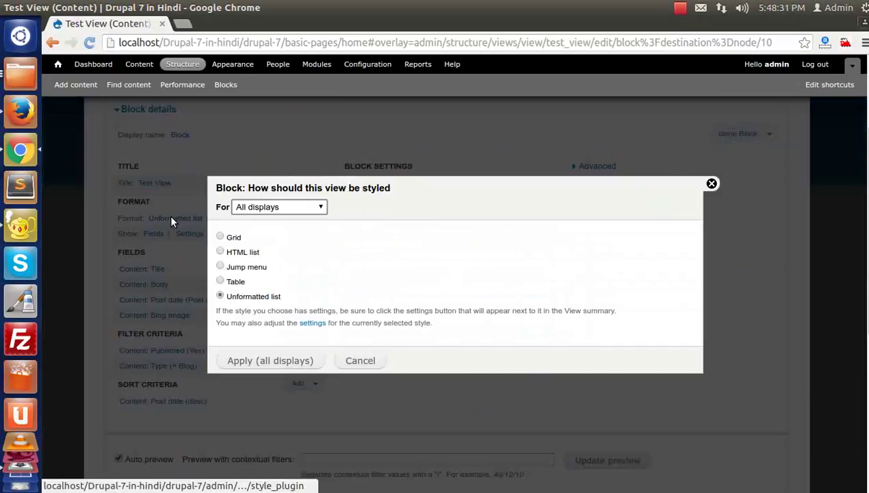
{"action": "left_click", "coordinate": [220, 281]}
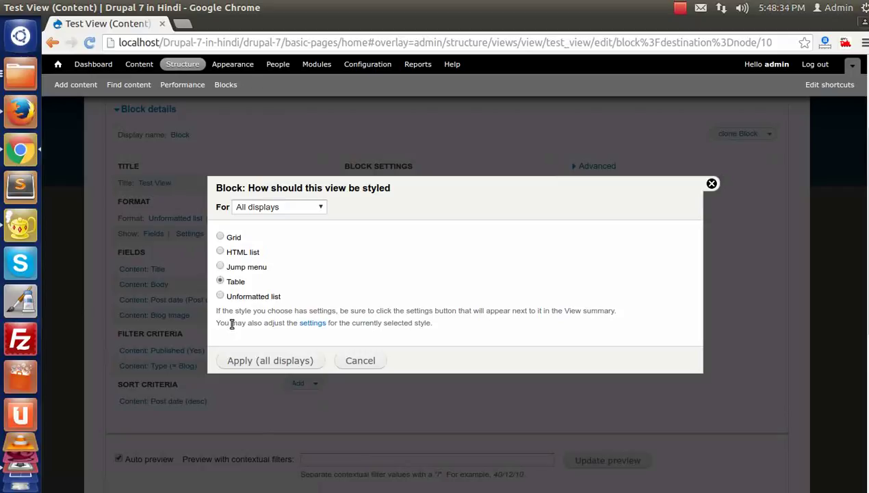
{"action": "left_click", "coordinate": [263, 358]}
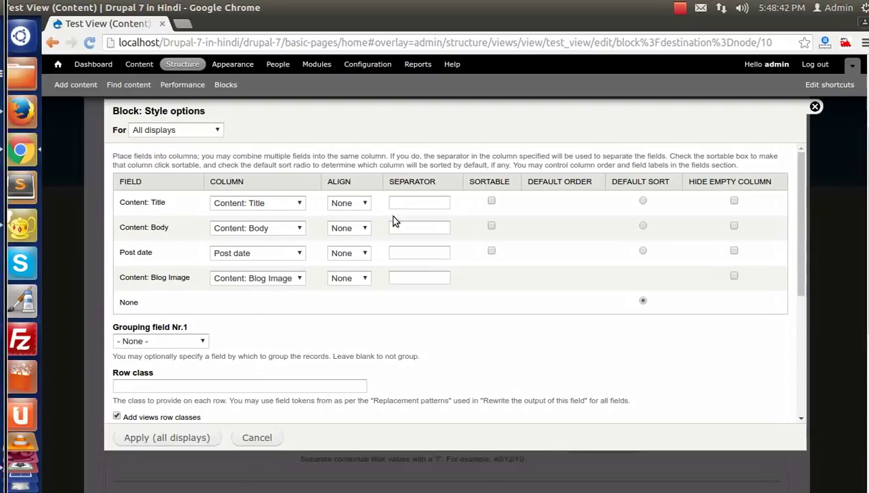
- Make the Content: Title column sortable with Ascending as its default order
{"action": "left_click", "coordinate": [486, 200]}
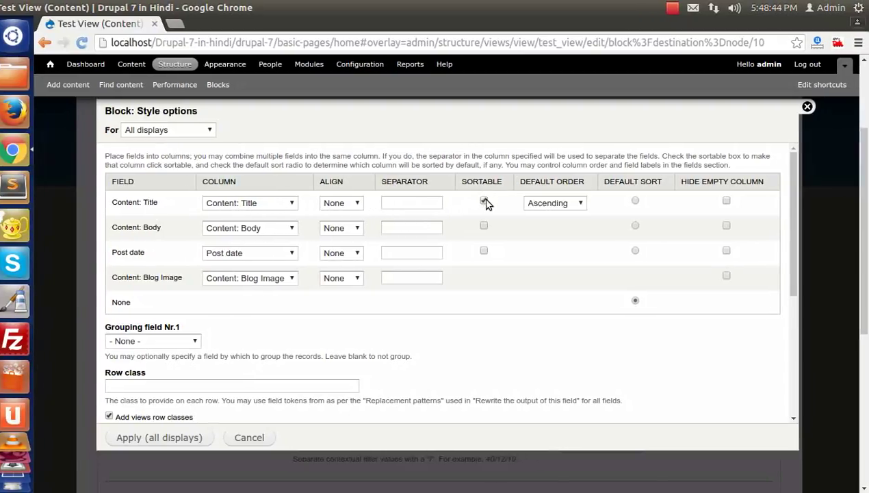
{"action": "left_click", "coordinate": [554, 204]}
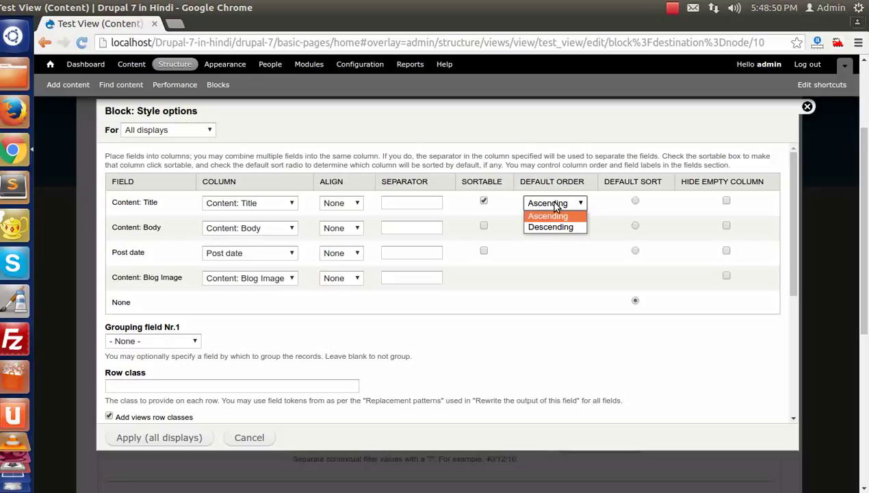
{"action": "left_click", "coordinate": [555, 205]}
- Try out the alignment options for the Content: Title column
{"action": "left_click", "coordinate": [342, 203]}
{"action": "left_click", "coordinate": [346, 210]}
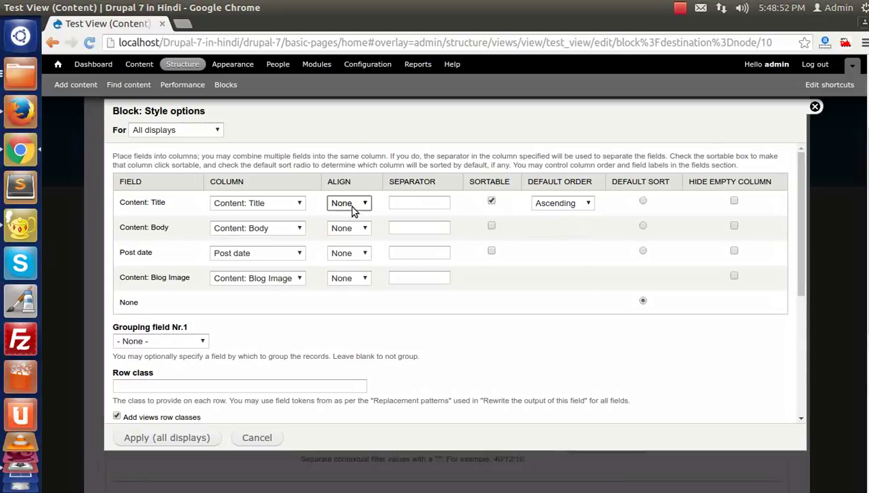
{"action": "left_click", "coordinate": [350, 203]}
{"action": "left_click", "coordinate": [344, 238]}
{"action": "left_click", "coordinate": [350, 203]}
{"action": "left_click", "coordinate": [342, 216]}
- Apply the table style options to all displays and check the table in the view preview
{"action": "scroll", "coordinate": [229, 311], "scroll_direction": "down", "scroll_amount": 3}
{"action": "scroll", "coordinate": [230, 318], "scroll_direction": "down", "scroll_amount": 4}
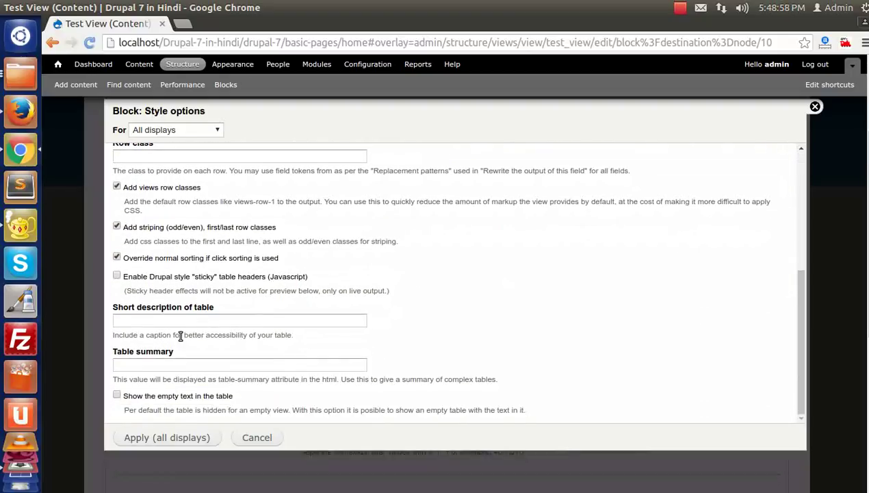
{"action": "left_click", "coordinate": [146, 438]}
{"action": "scroll", "coordinate": [168, 445], "scroll_direction": "down", "scroll_amount": 4}
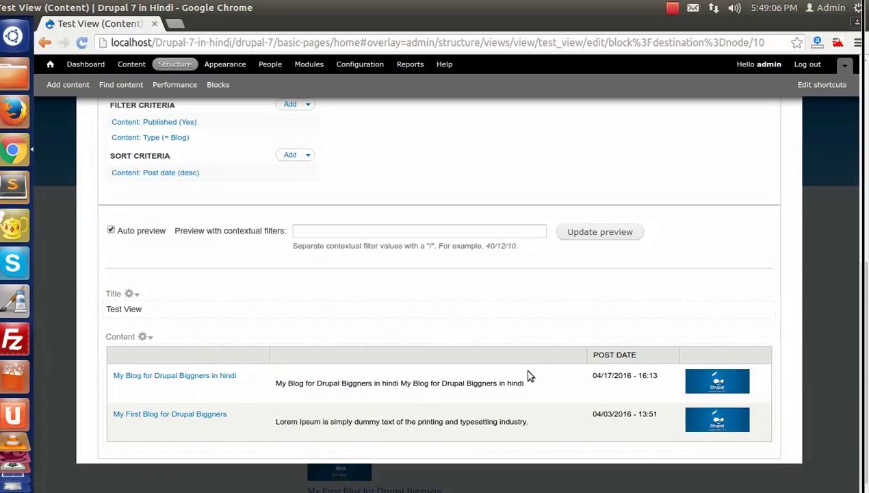
{"action": "scroll", "coordinate": [277, 402], "scroll_direction": "up", "scroll_amount": 6}
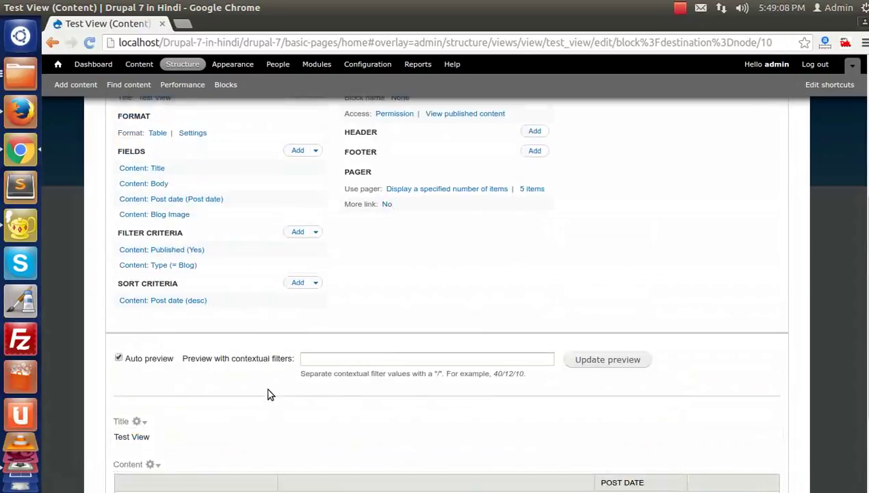
{"action": "scroll", "coordinate": [206, 390], "scroll_direction": "down", "scroll_amount": 2}
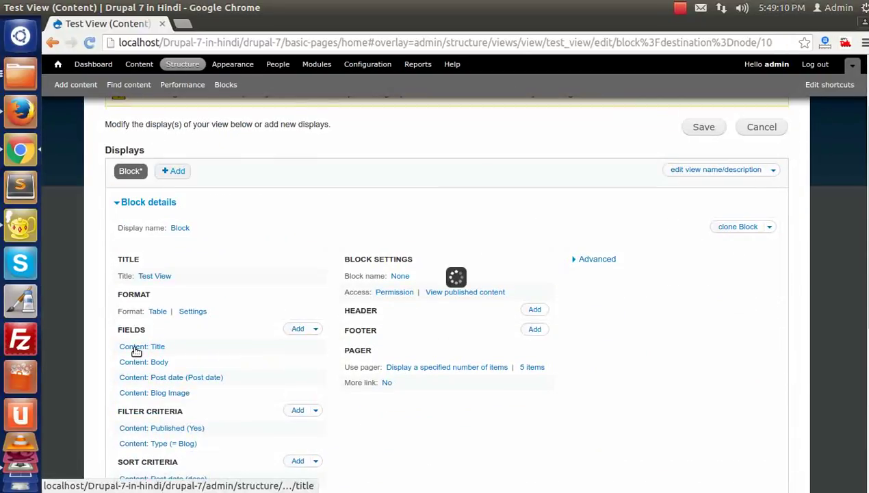
- Create the label "Tilte" for the Content: Title field, apply it to all displays and check the preview
{"action": "left_click", "coordinate": [156, 342]}
{"action": "left_click", "coordinate": [253, 186]}
{"action": "left_click", "coordinate": [254, 215]}
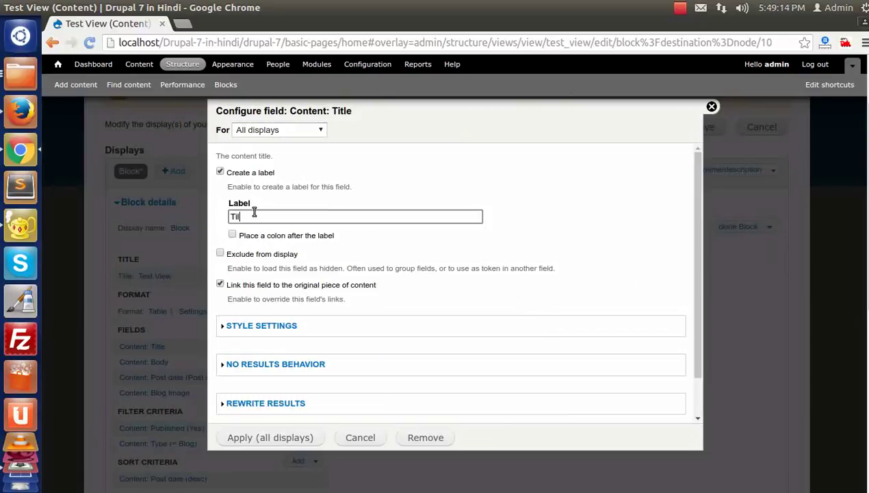
{"action": "left_click", "coordinate": [269, 438]}
{"action": "scroll", "coordinate": [398, 339], "scroll_direction": "down", "scroll_amount": 5}
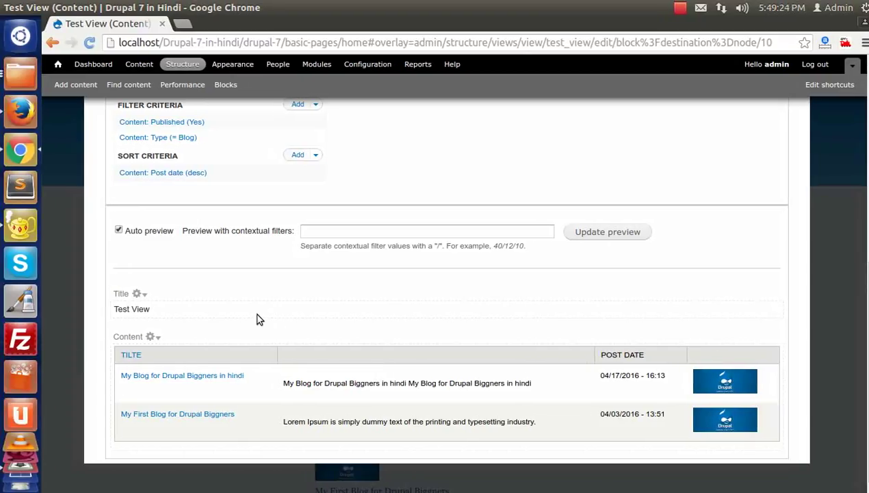
{"action": "scroll", "coordinate": [251, 318], "scroll_direction": "up", "scroll_amount": 3}
{"action": "scroll", "coordinate": [258, 320], "scroll_direction": "up", "scroll_amount": 4}
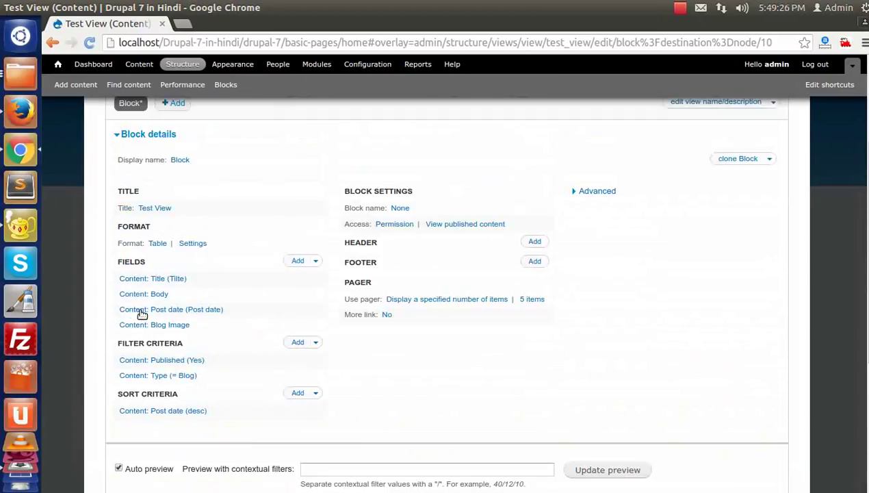
- Change the Test View block's display format to HTML list for all displays
{"action": "left_click", "coordinate": [157, 243]}
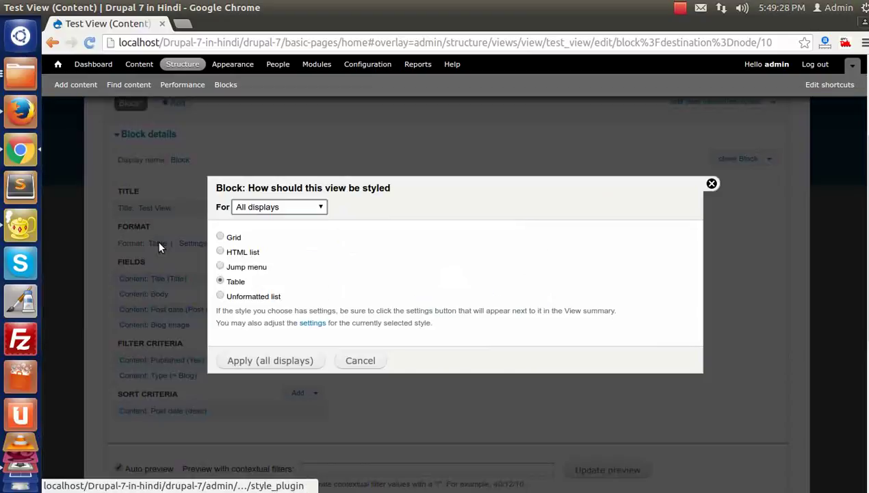
{"action": "left_click", "coordinate": [239, 252]}
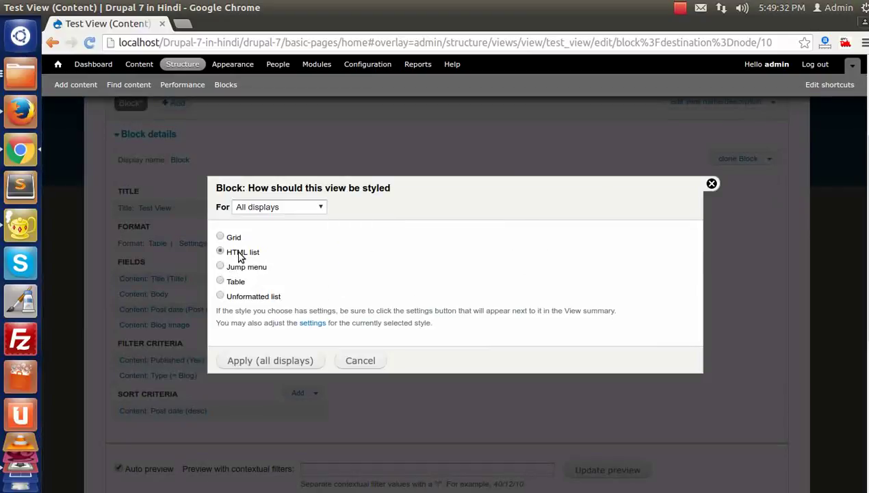
{"action": "left_click", "coordinate": [241, 362]}
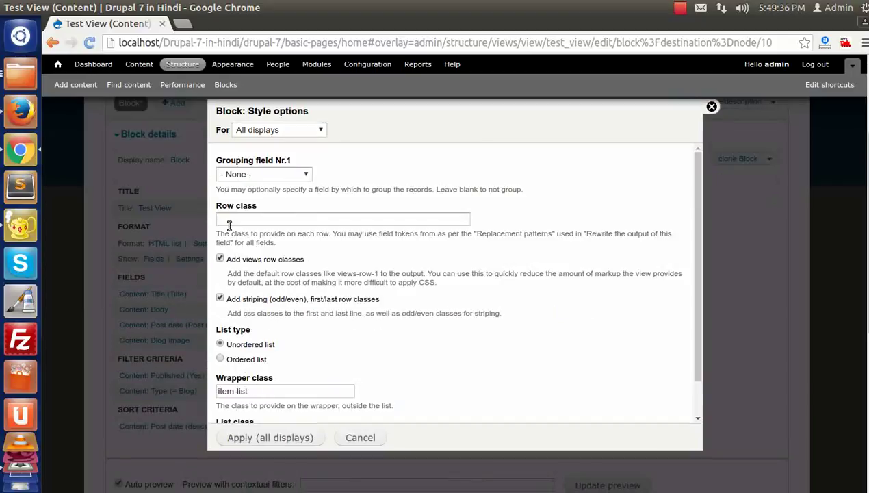
- Review the HTML list's row class, list type and wrapper class options, then apply them to all displays with Unordered list selected
{"action": "scroll", "coordinate": [247, 232], "scroll_direction": "down", "scroll_amount": 2}
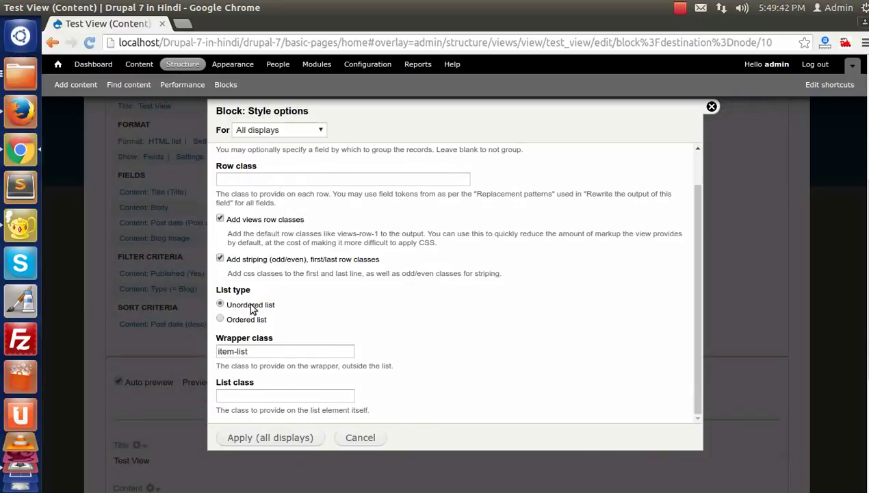
{"action": "scroll", "coordinate": [248, 322], "scroll_direction": "down", "scroll_amount": 2}
{"action": "left_click_drag", "start_coordinate": [251, 352], "coordinate": [207, 351]}
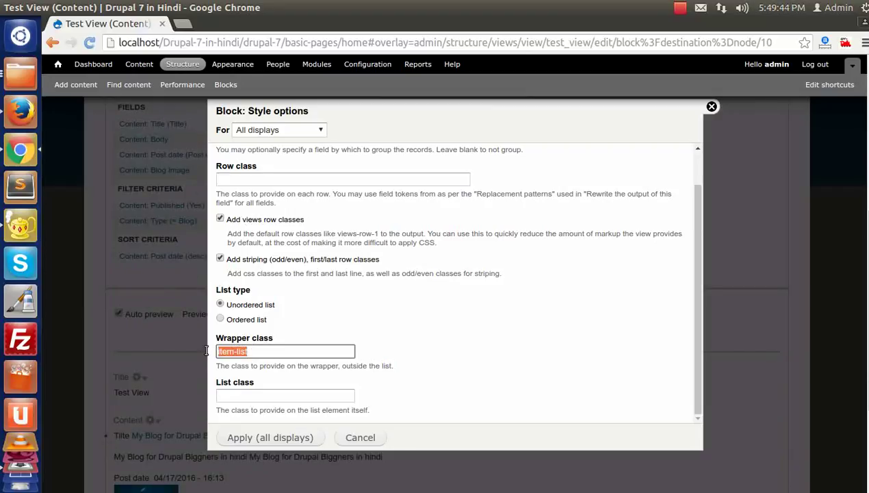
{"action": "left_click", "coordinate": [234, 392]}
{"action": "scroll", "coordinate": [249, 373], "scroll_direction": "up", "scroll_amount": 1}
{"action": "left_click", "coordinate": [259, 221]}
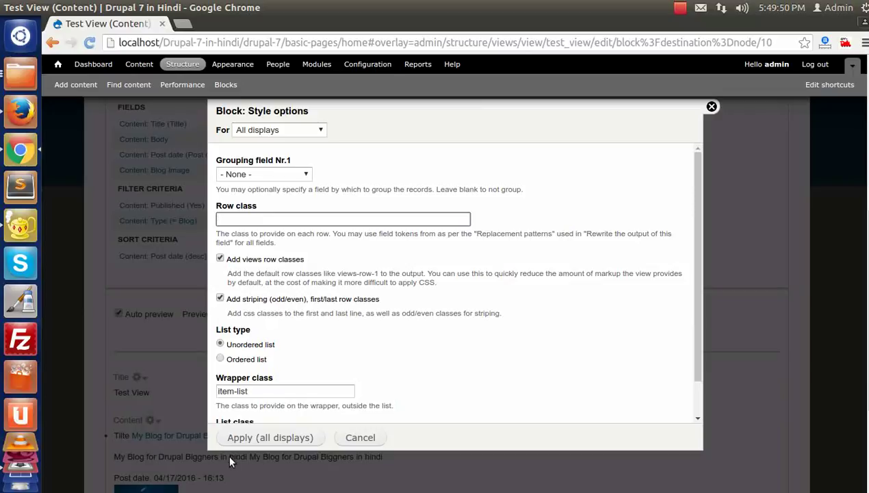
{"action": "left_click", "coordinate": [252, 435]}
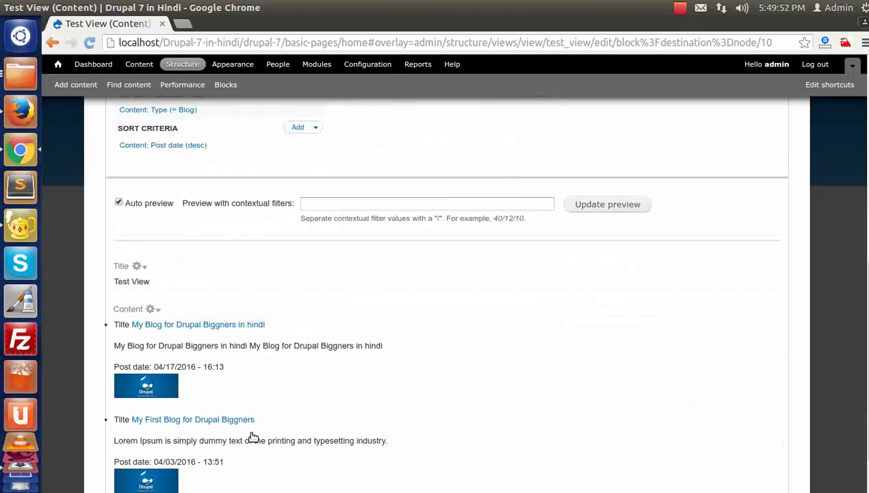
- Check the HTML list in the view preview and inspect the markup of the second entry's title label
{"action": "scroll", "coordinate": [252, 435], "scroll_direction": "down", "scroll_amount": 3}
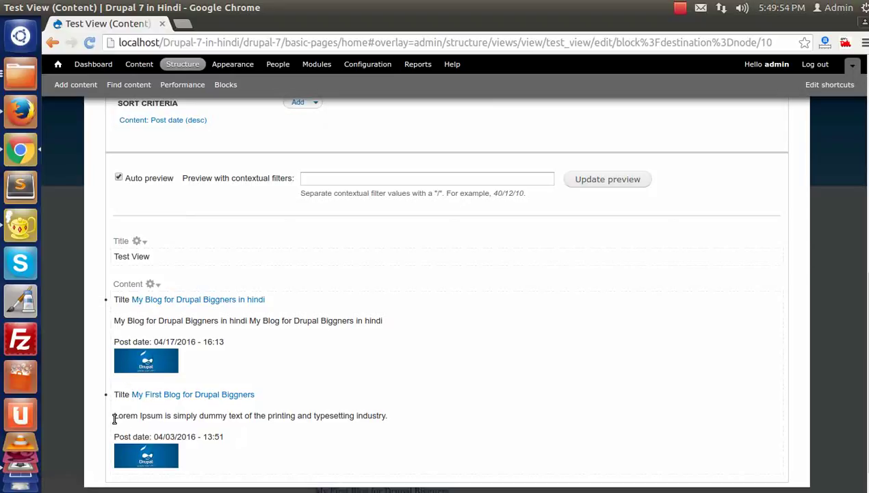
{"action": "right_click", "coordinate": [121, 398]}
{"action": "left_click", "coordinate": [160, 381]}
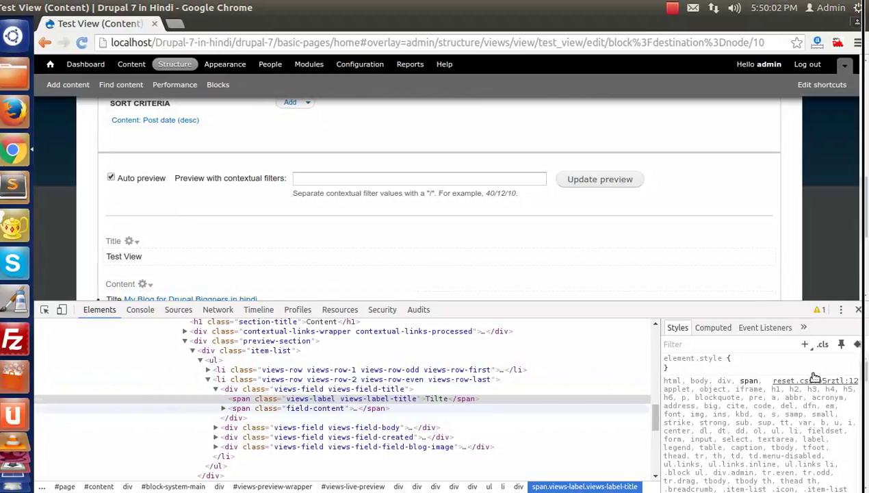
{"action": "left_click", "coordinate": [859, 309]}
- Change the Test View block's display format to Grid for all displays
{"action": "scroll", "coordinate": [314, 326], "scroll_direction": "up", "scroll_amount": 5}
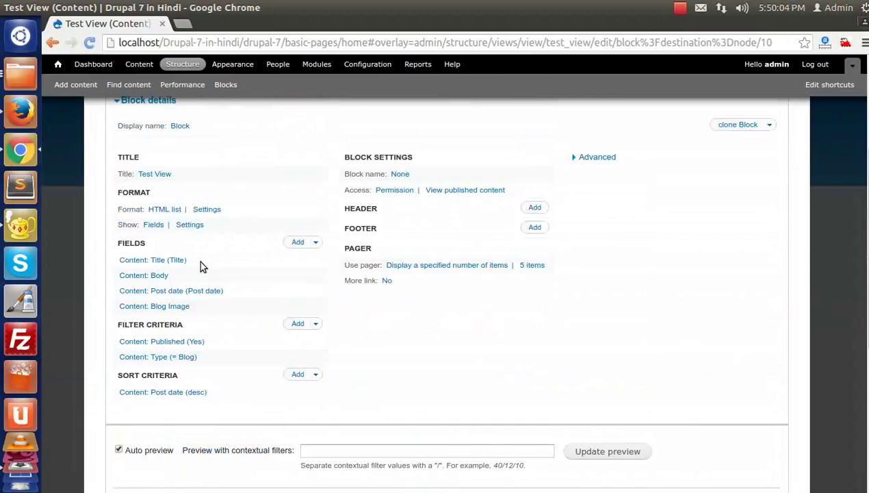
{"action": "left_click", "coordinate": [165, 209]}
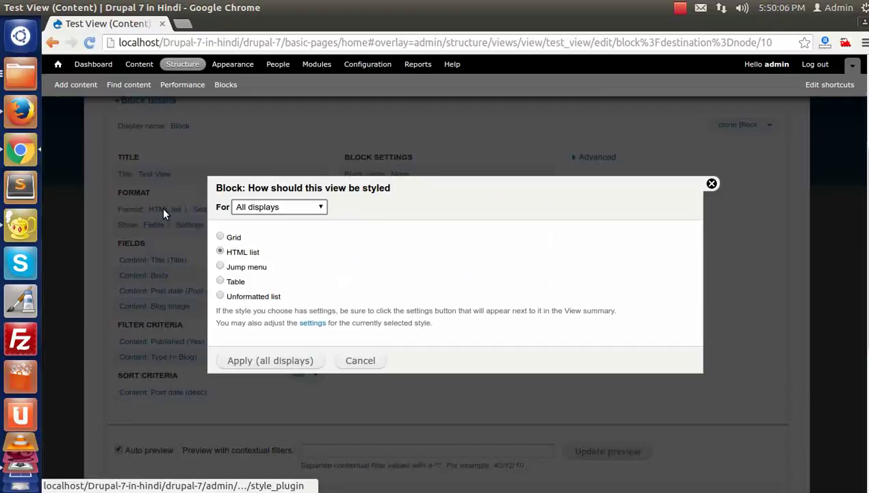
{"action": "left_click", "coordinate": [220, 237]}
{"action": "left_click", "coordinate": [252, 361]}
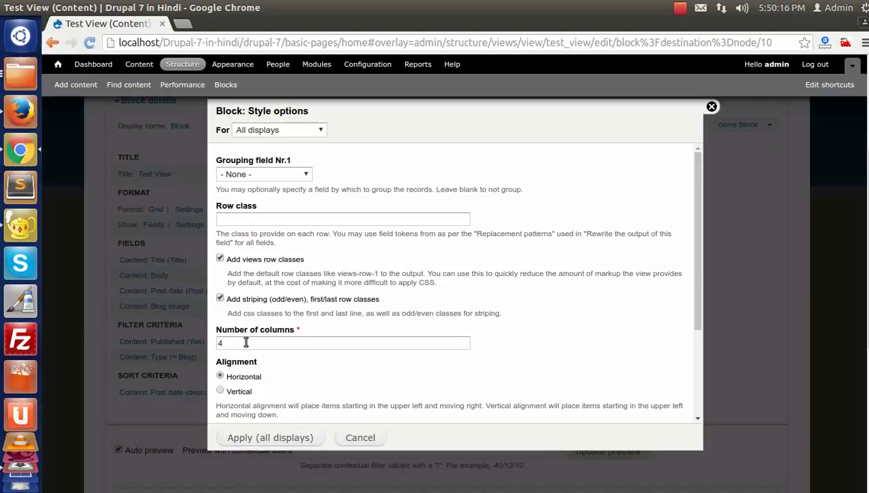
- Set the grid's number of columns to 4, apply the style options to all displays and check the grid in the preview
{"action": "scroll", "coordinate": [245, 342], "scroll_direction": "down", "scroll_amount": 2}
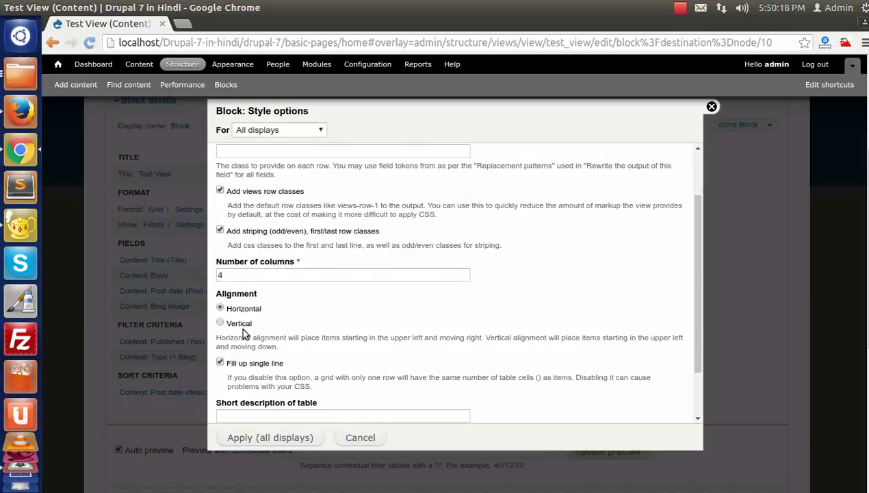
{"action": "double_click", "coordinate": [220, 276]}
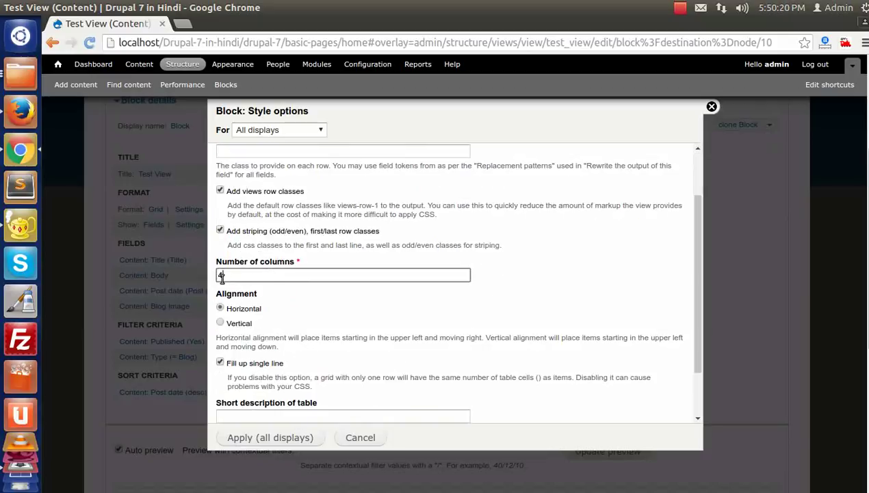
{"action": "type", "text": "4"}
{"action": "scroll", "coordinate": [290, 337], "scroll_direction": "down", "scroll_amount": 2}
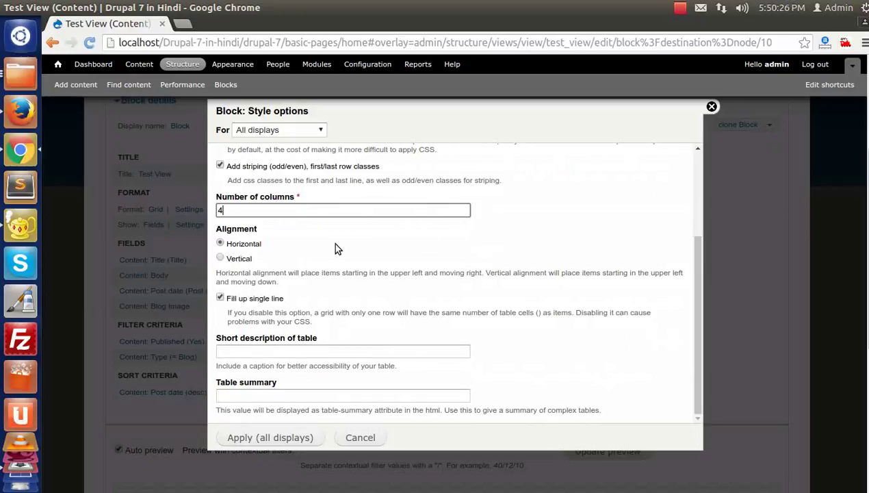
{"action": "scroll", "coordinate": [246, 390], "scroll_direction": "down", "scroll_amount": 2}
{"action": "scroll", "coordinate": [240, 427], "scroll_direction": "down", "scroll_amount": 3}
{"action": "left_click", "coordinate": [245, 436]}
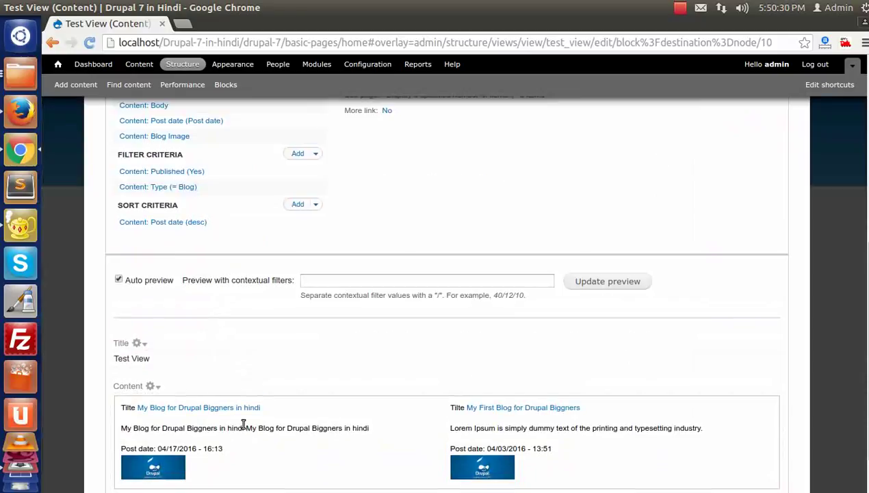
{"action": "scroll", "coordinate": [239, 425], "scroll_direction": "down", "scroll_amount": 1}
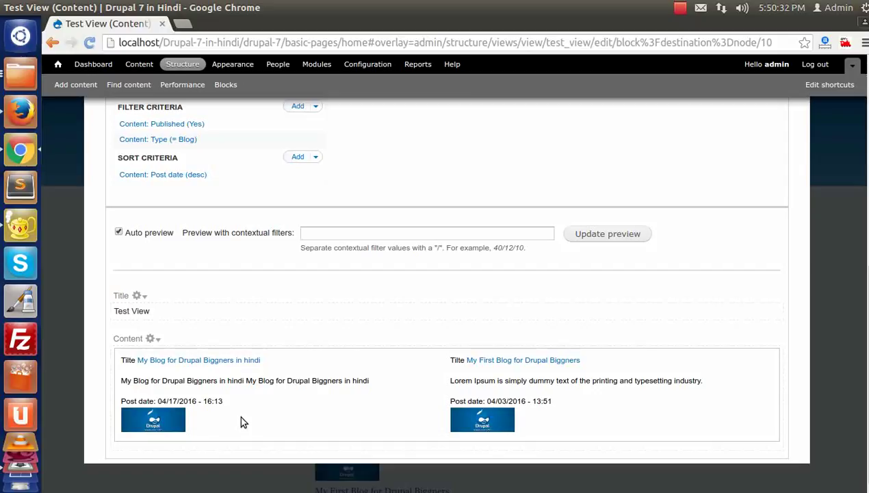
{"action": "scroll", "coordinate": [176, 375], "scroll_direction": "up", "scroll_amount": 3}
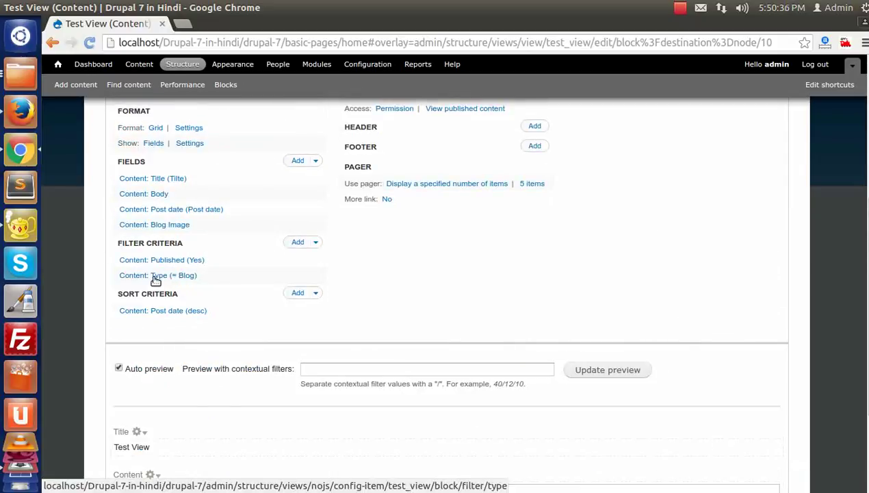
{"action": "scroll", "coordinate": [207, 364], "scroll_direction": "down", "scroll_amount": 3}
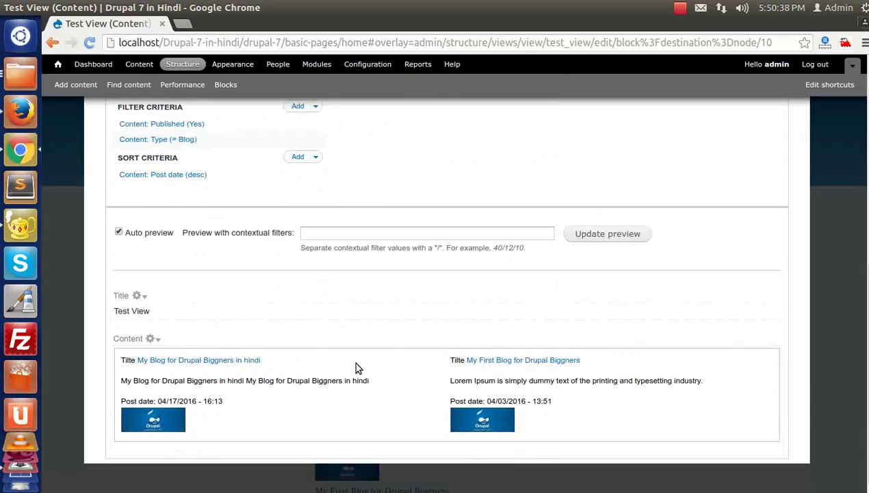
- Remove the Content: Body field from the view and check the grid preview
{"action": "scroll", "coordinate": [205, 315], "scroll_direction": "up", "scroll_amount": 2}
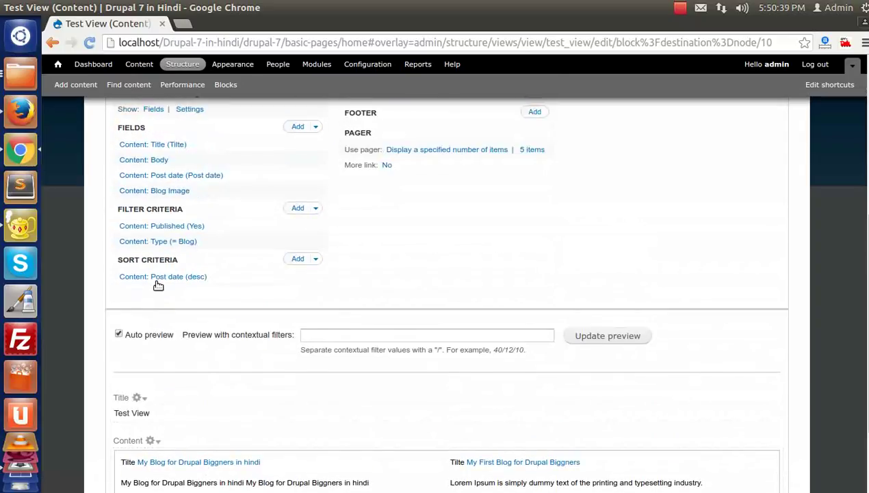
{"action": "left_click", "coordinate": [156, 161]}
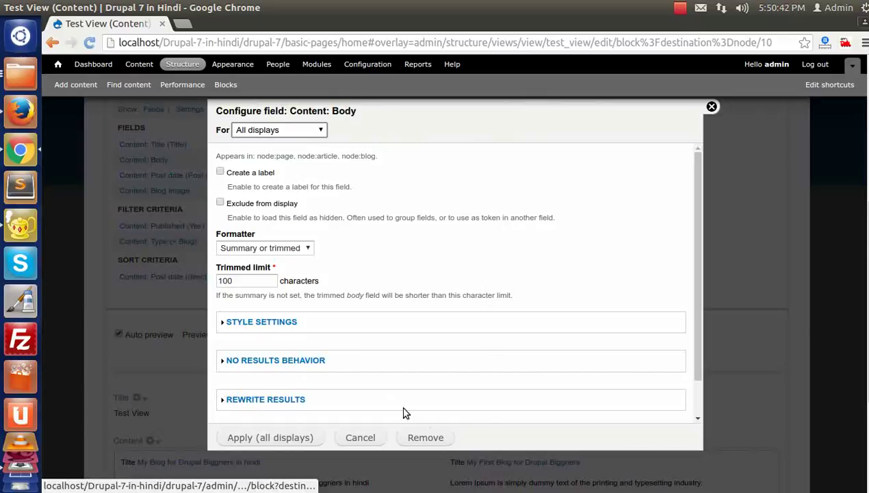
{"action": "left_click", "coordinate": [419, 438]}
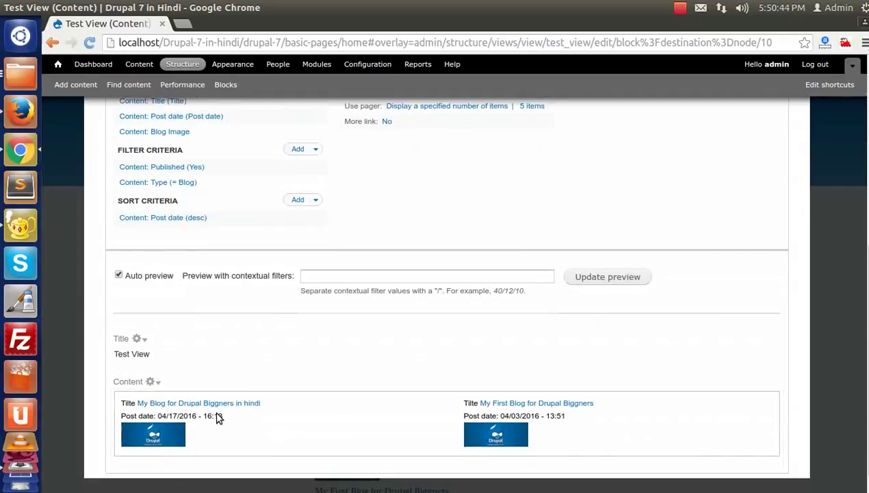
{"action": "scroll", "coordinate": [212, 422], "scroll_direction": "up", "scroll_amount": 2}
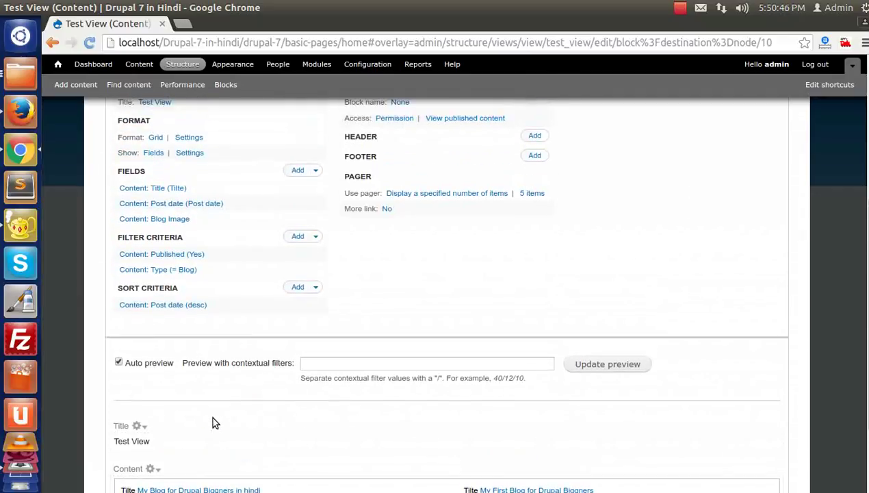
{"action": "scroll", "coordinate": [175, 444], "scroll_direction": "down", "scroll_amount": 2}
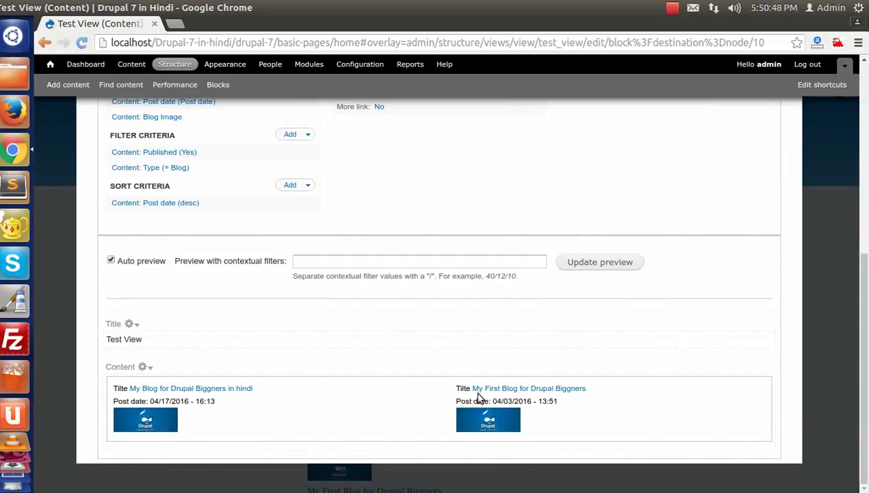
- Turn off the label of the Content: Title field, apply it to all displays and check the preview
{"action": "scroll", "coordinate": [218, 403], "scroll_direction": "up", "scroll_amount": 4}
{"action": "scroll", "coordinate": [151, 396], "scroll_direction": "down", "scroll_amount": 2}
{"action": "left_click", "coordinate": [157, 324]}
{"action": "left_click", "coordinate": [250, 173]}
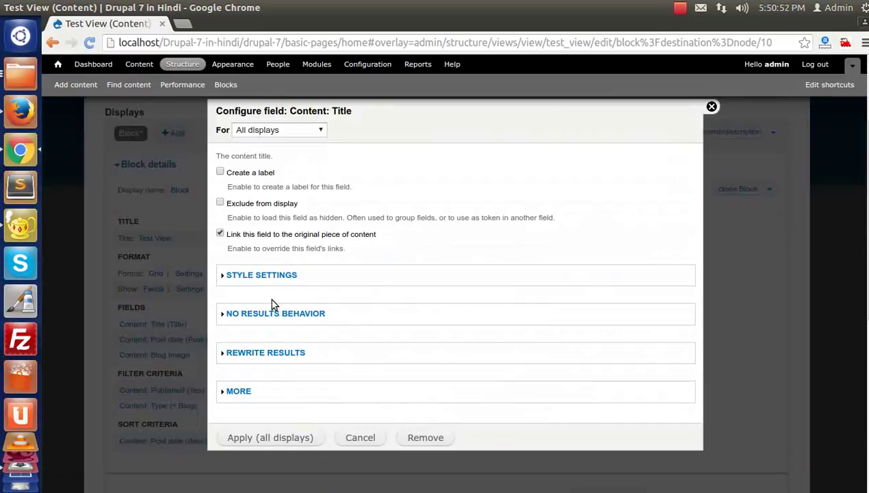
{"action": "left_click", "coordinate": [263, 438]}
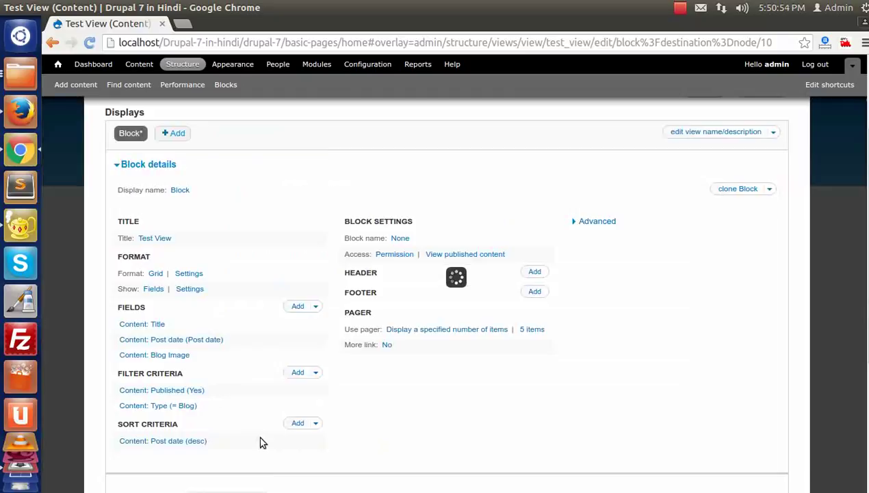
{"action": "scroll", "coordinate": [207, 421], "scroll_direction": "down", "scroll_amount": 7}
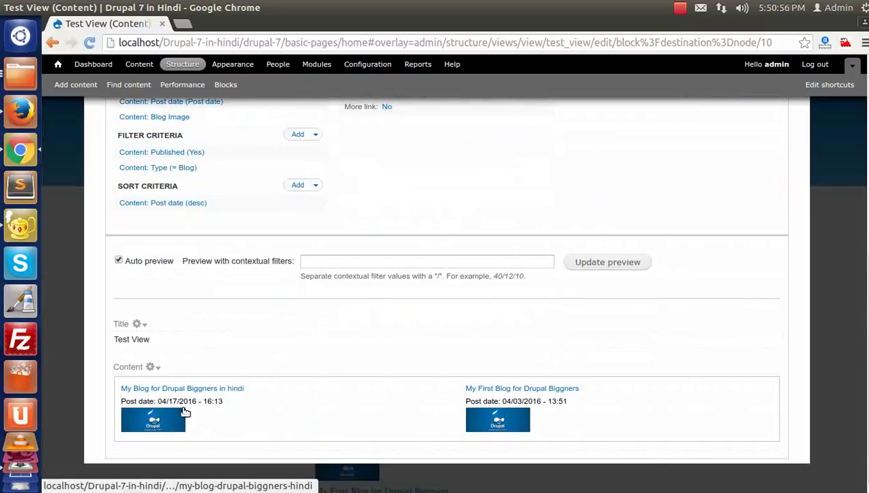
{"action": "left_click_drag", "start_coordinate": [121, 402], "coordinate": [267, 402]}
- Rearrange the fields so Content: Blog Image comes before Content: Title, apply the order to all displays and check the preview
{"action": "scroll", "coordinate": [264, 404], "scroll_direction": "up", "scroll_amount": 5}
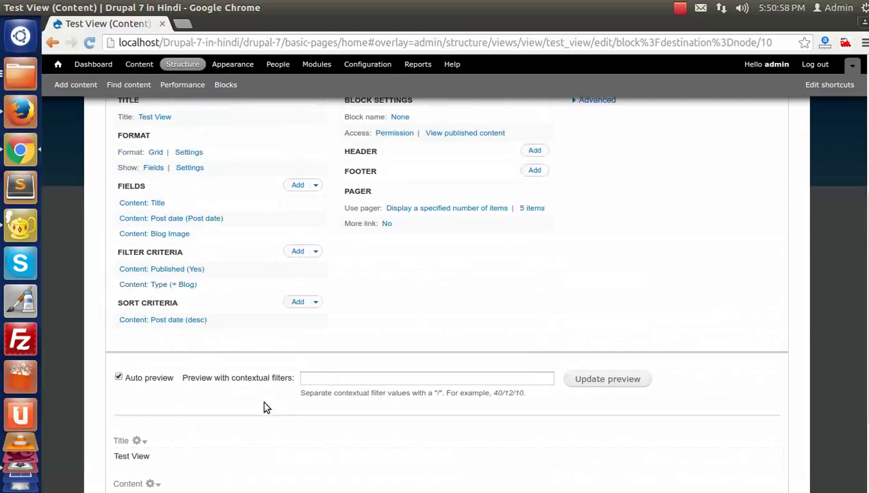
{"action": "left_click", "coordinate": [317, 342]}
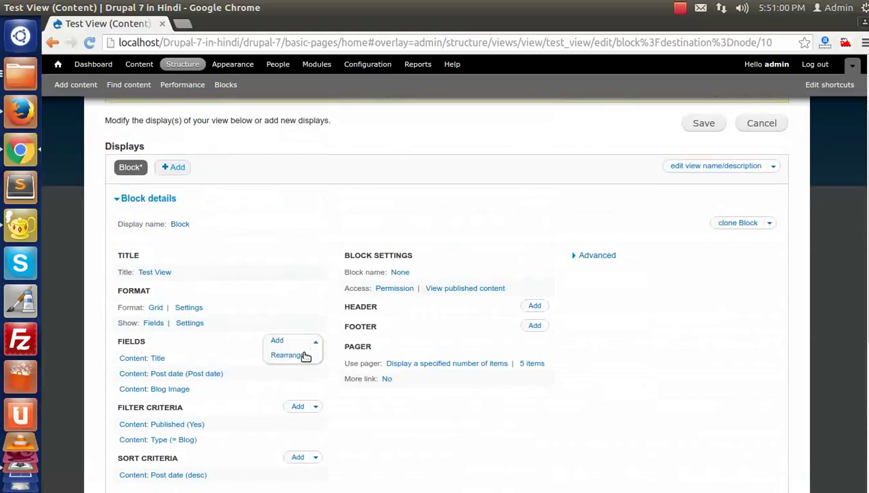
{"action": "left_click", "coordinate": [289, 356]}
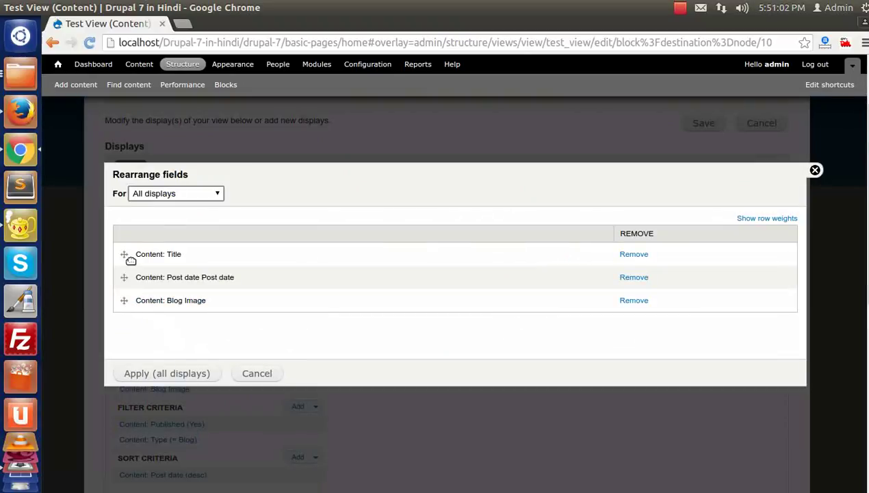
{"action": "left_click_drag", "start_coordinate": [124, 300], "coordinate": [123, 267]}
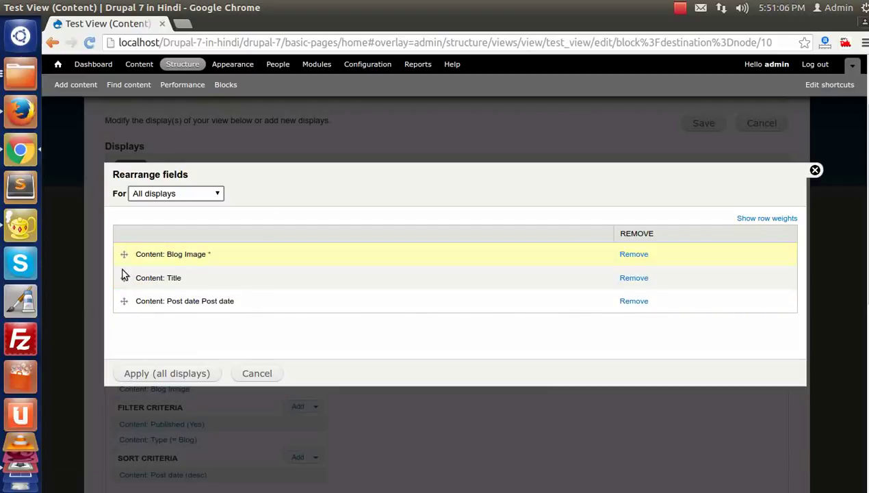
{"action": "left_click", "coordinate": [146, 374]}
{"action": "scroll", "coordinate": [158, 424], "scroll_direction": "down", "scroll_amount": 5}
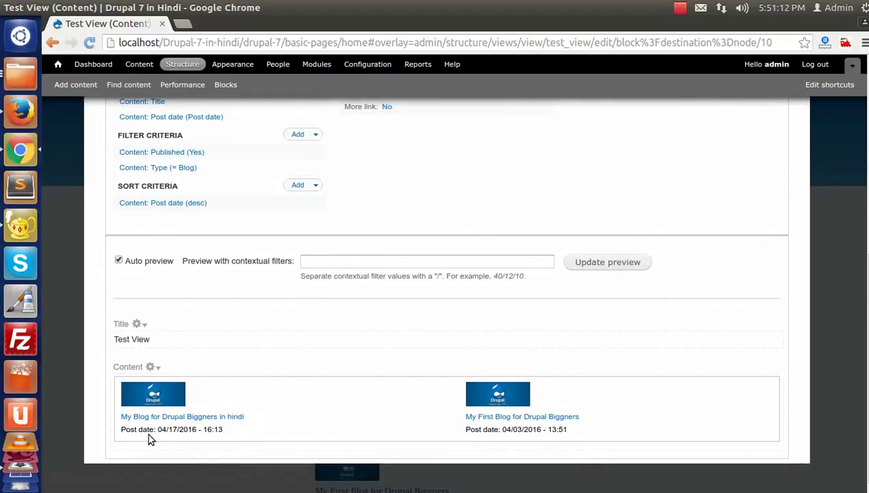
- Save the view and check the Test View block on the Home page
{"action": "scroll", "coordinate": [354, 311], "scroll_direction": "up", "scroll_amount": 10}
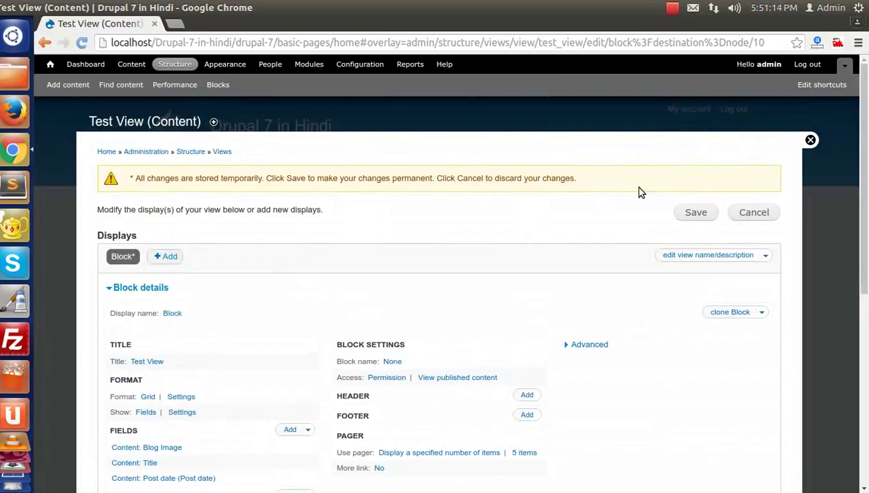
{"action": "left_click", "coordinate": [688, 212]}
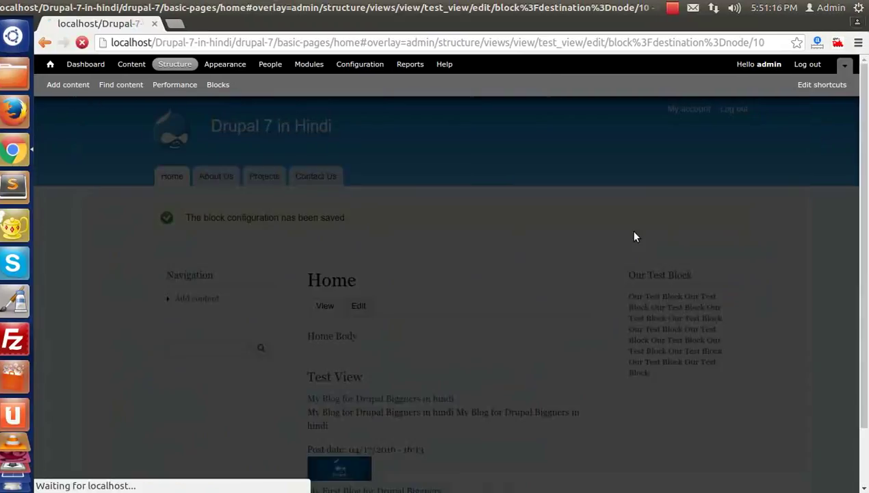
{"action": "scroll", "coordinate": [559, 299], "scroll_direction": "down", "scroll_amount": 4}
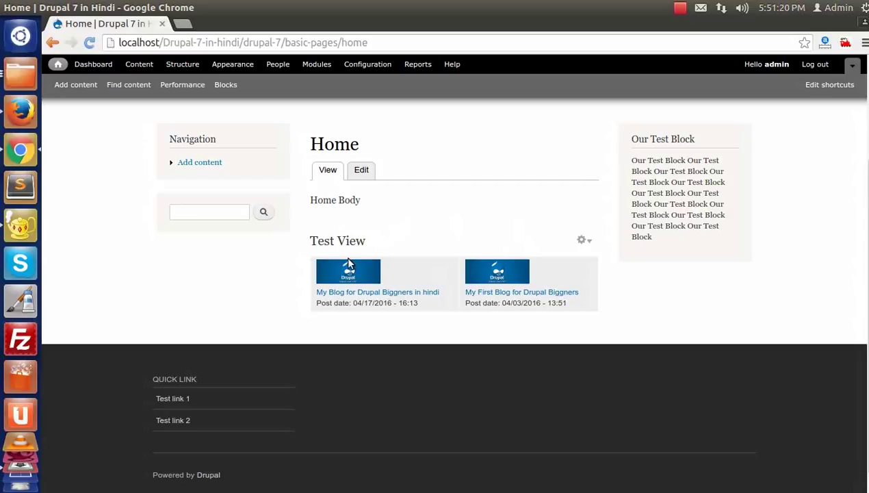
- Configure Our Test Block so it is removed from the Bartik theme's Sidebar second region, and save the block
{"action": "left_click", "coordinate": [730, 135]}
{"action": "left_click", "coordinate": [715, 145]}
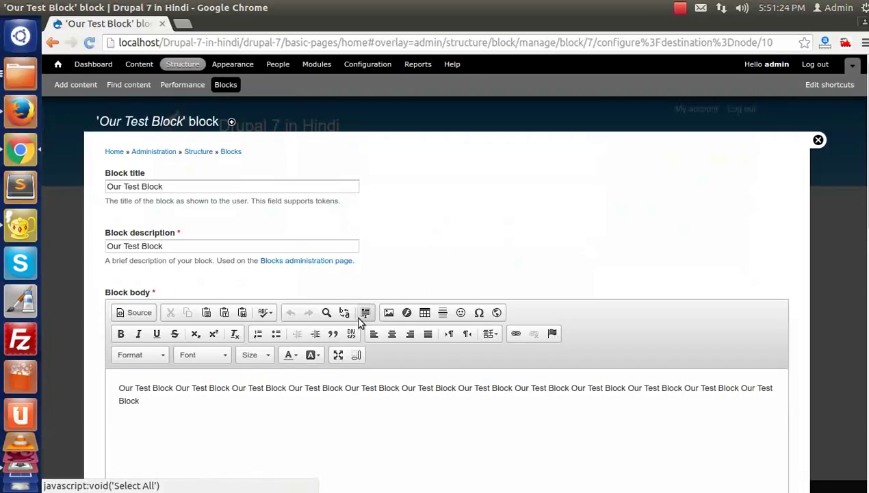
{"action": "scroll", "coordinate": [360, 322], "scroll_direction": "down", "scroll_amount": 10}
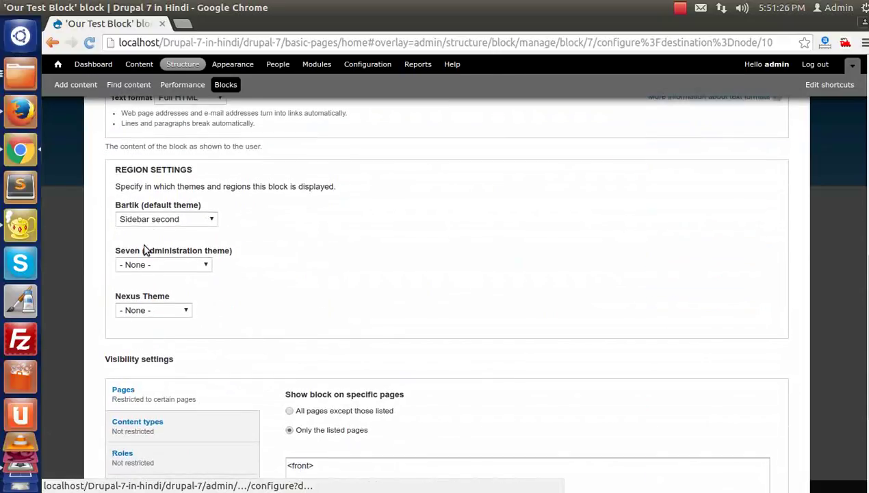
{"action": "left_click", "coordinate": [166, 219]}
{"action": "left_click", "coordinate": [175, 228]}
{"action": "scroll", "coordinate": [137, 411], "scroll_direction": "down", "scroll_amount": 5}
{"action": "left_click", "coordinate": [162, 432]}
{"action": "scroll", "coordinate": [149, 442], "scroll_direction": "down", "scroll_amount": 2}
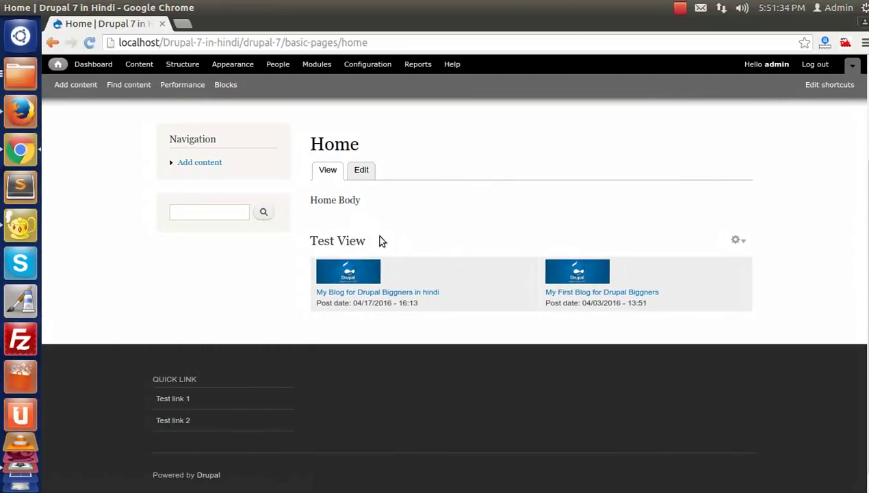
- Open the Test View block's view for editing and look over its format choices without changing the format
{"action": "left_click", "coordinate": [730, 241]}
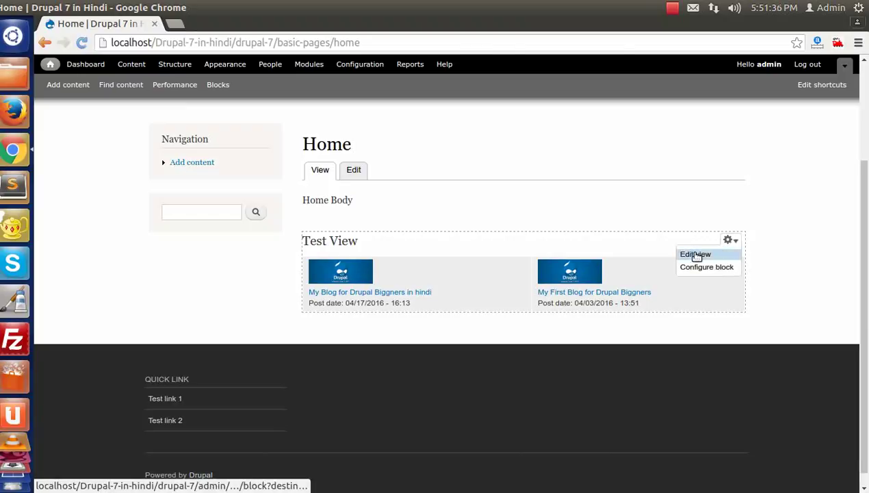
{"action": "left_click", "coordinate": [696, 255]}
{"action": "scroll", "coordinate": [266, 318], "scroll_direction": "down", "scroll_amount": 3}
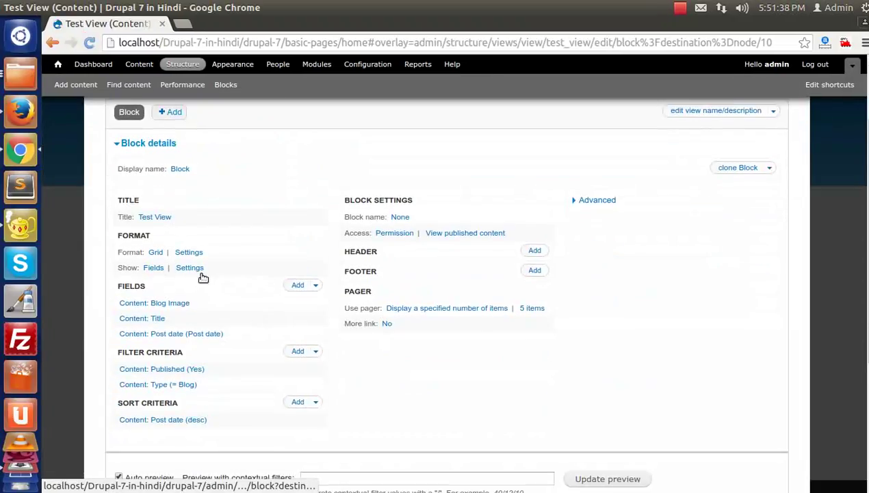
{"action": "left_click", "coordinate": [156, 252]}
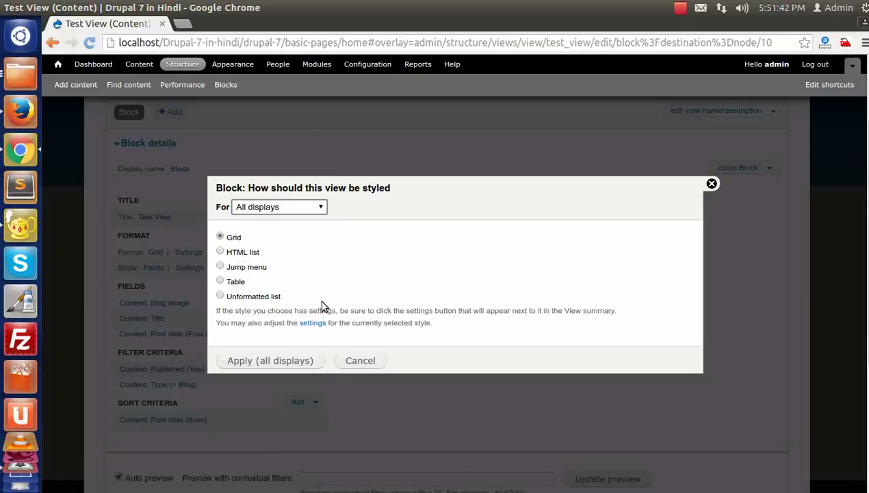
{"action": "left_click", "coordinate": [711, 184]}
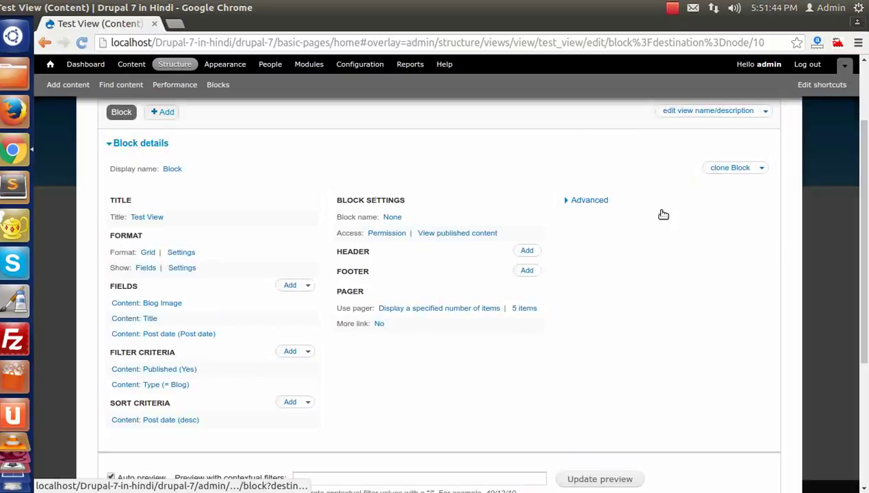
- Remove the Content: Type (= Blog) filter criterion from the view and check the preview
{"action": "scroll", "coordinate": [330, 324], "scroll_direction": "down", "scroll_amount": 2}
{"action": "scroll", "coordinate": [330, 327], "scroll_direction": "down", "scroll_amount": 2}
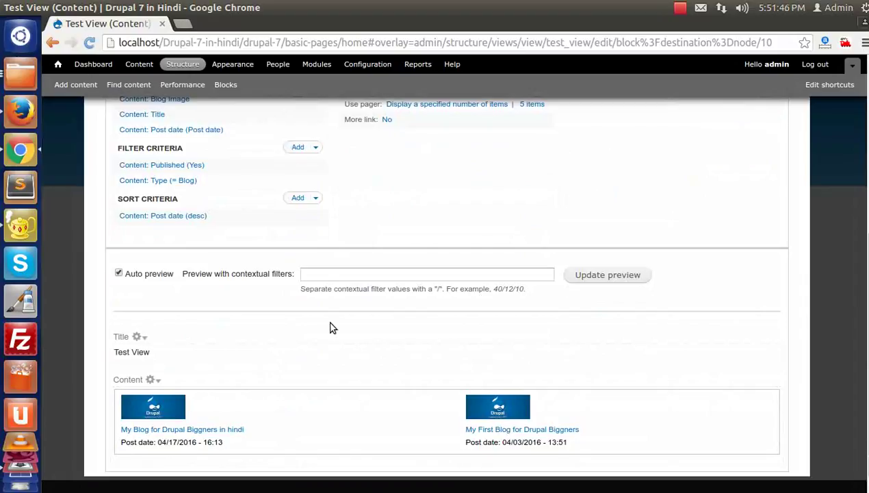
{"action": "scroll", "coordinate": [330, 327], "scroll_direction": "up", "scroll_amount": 4}
{"action": "scroll", "coordinate": [326, 328], "scroll_direction": "up", "scroll_amount": 1}
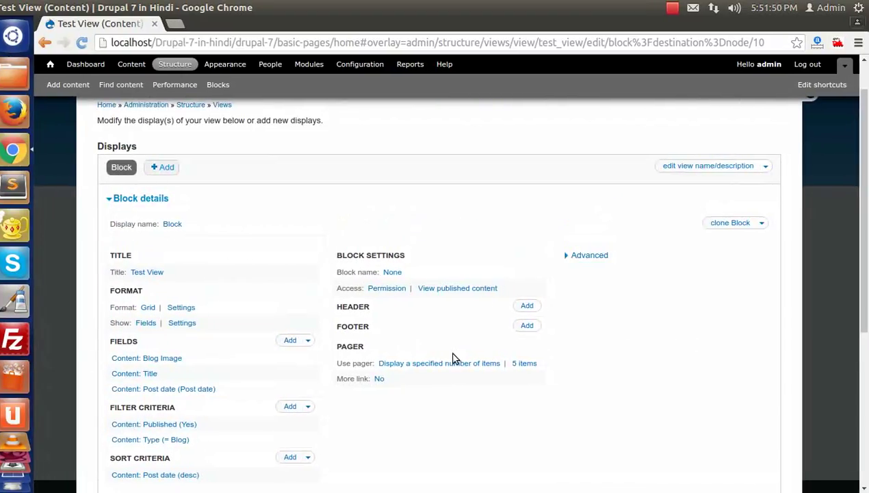
{"action": "scroll", "coordinate": [409, 307], "scroll_direction": "down", "scroll_amount": 5}
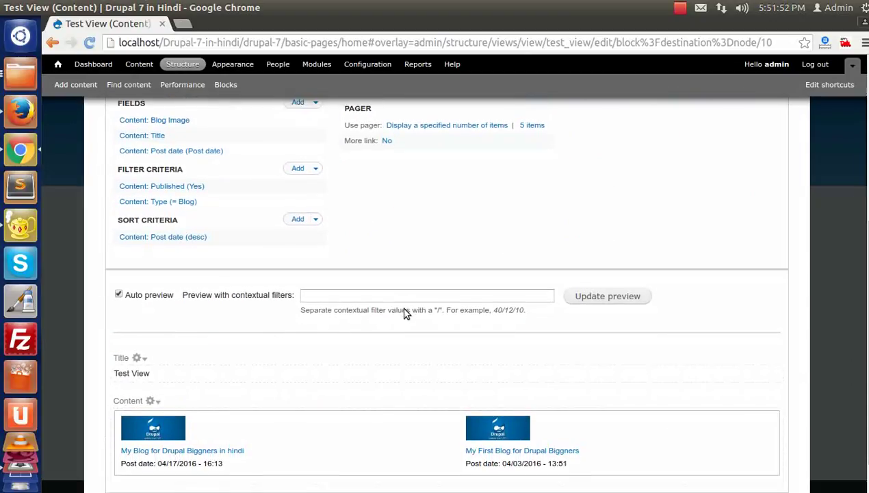
{"action": "scroll", "coordinate": [207, 304], "scroll_direction": "up", "scroll_amount": 3}
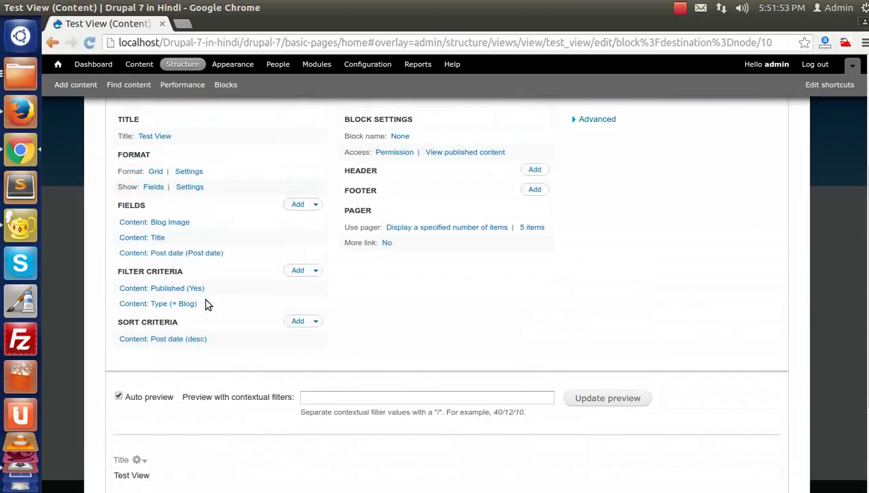
{"action": "left_click", "coordinate": [171, 304]}
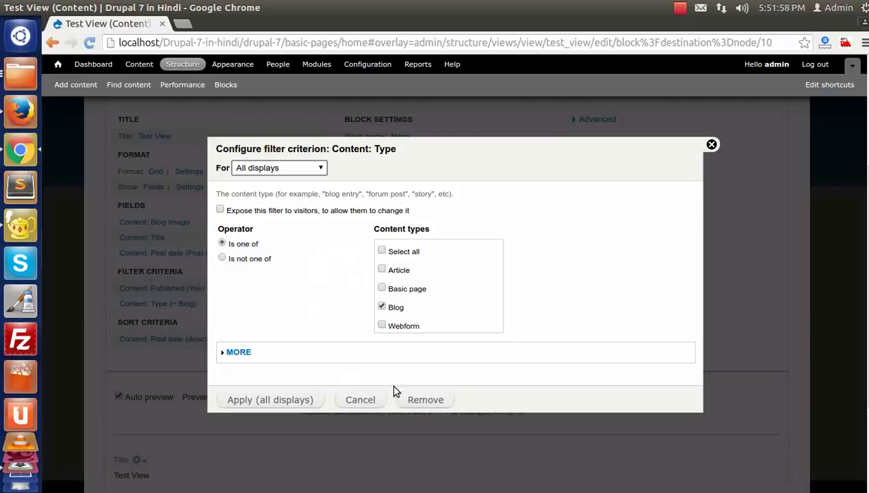
{"action": "left_click", "coordinate": [423, 399]}
{"action": "scroll", "coordinate": [301, 395], "scroll_direction": "down", "scroll_amount": 4}
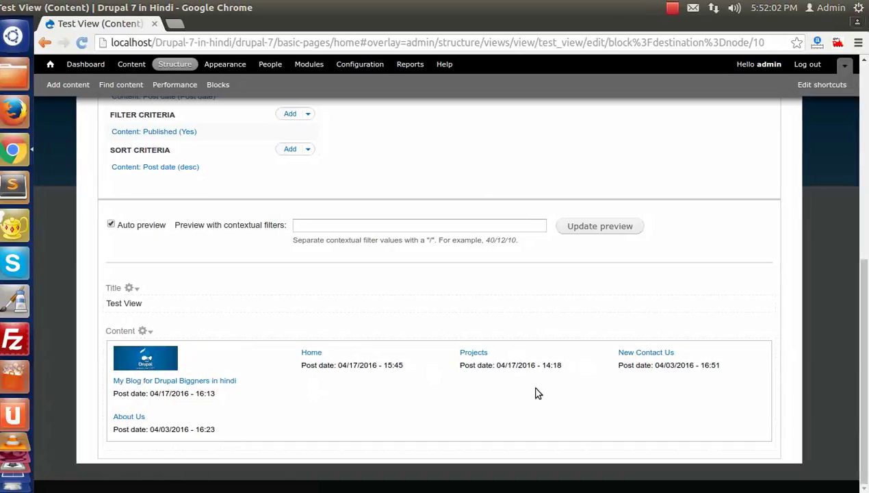
{"action": "scroll", "coordinate": [202, 427], "scroll_direction": "up", "scroll_amount": 6}
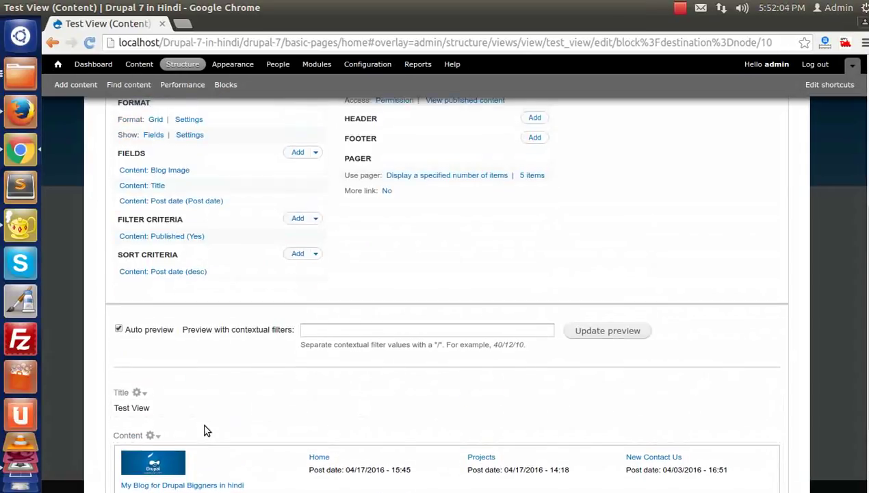
{"action": "scroll", "coordinate": [204, 429], "scroll_direction": "down", "scroll_amount": 3}
{"action": "scroll", "coordinate": [204, 424], "scroll_direction": "down", "scroll_amount": 3}
- Change the view's pager to Paged output, full pager for all displays
{"action": "scroll", "coordinate": [382, 289], "scroll_direction": "up", "scroll_amount": 5}
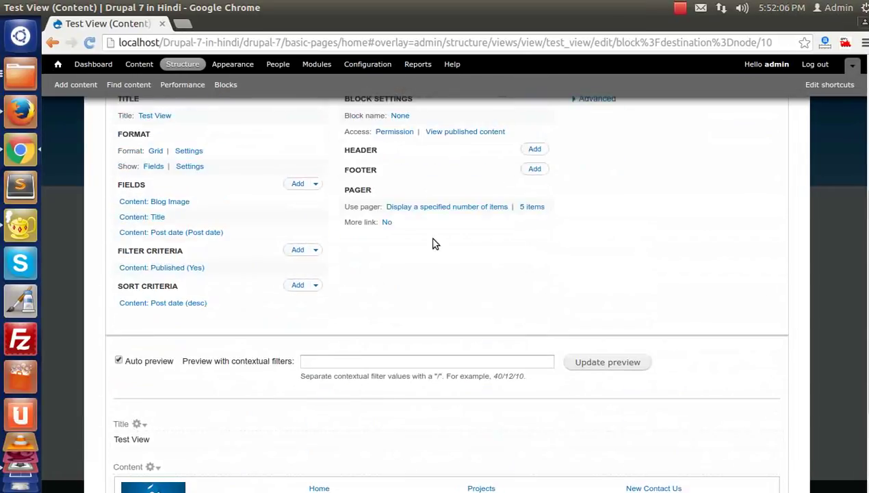
{"action": "left_click", "coordinate": [440, 207]}
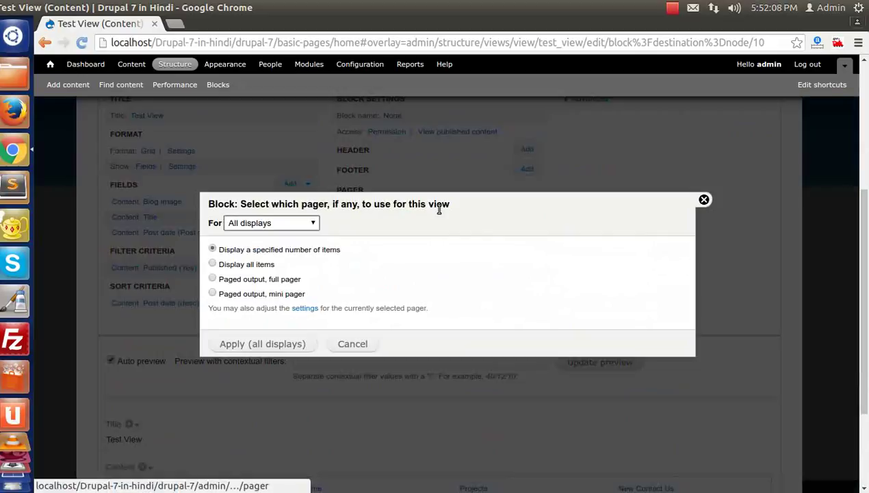
{"action": "left_click", "coordinate": [255, 280]}
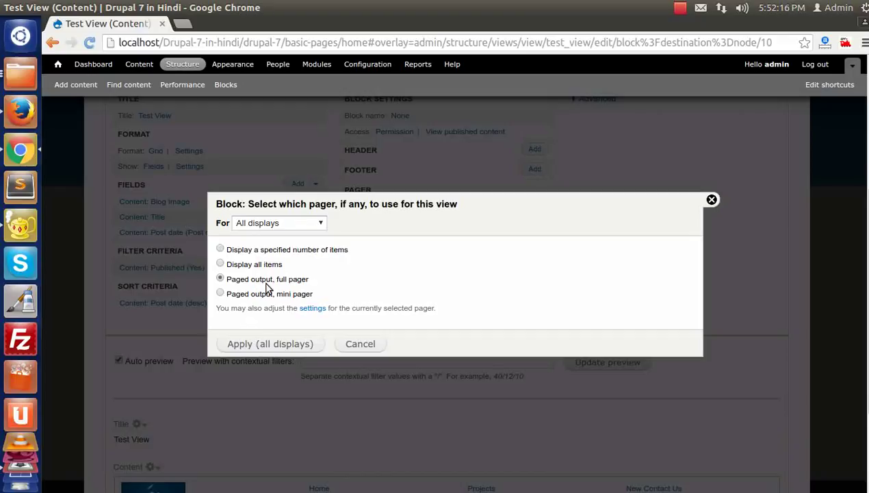
{"action": "left_click", "coordinate": [277, 343]}
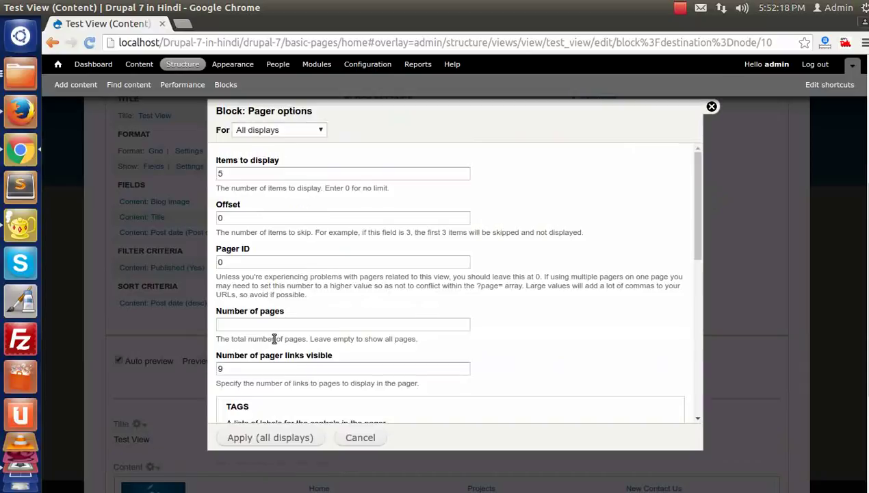
- Set the full pager's items to display to 3, review the page link labels and apply the options to all displays
{"action": "left_click_drag", "start_coordinate": [234, 178], "coordinate": [218, 174]}
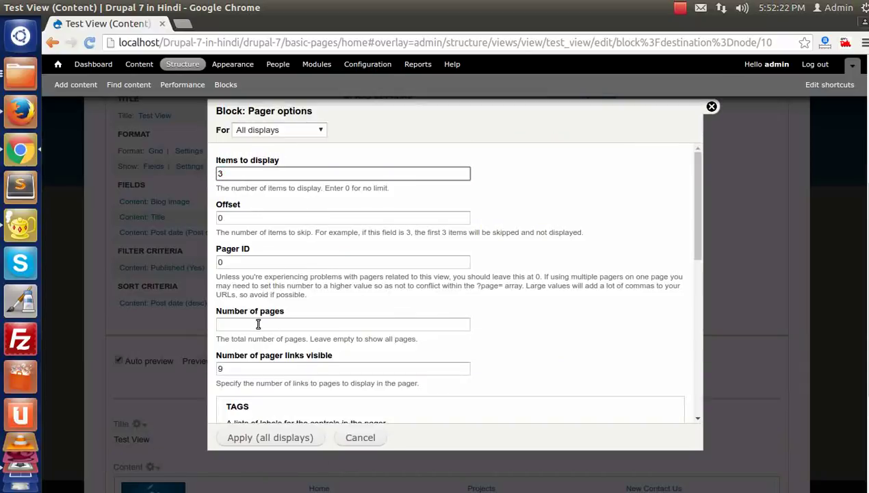
{"action": "scroll", "coordinate": [259, 324], "scroll_direction": "down", "scroll_amount": 1}
{"action": "scroll", "coordinate": [258, 326], "scroll_direction": "down", "scroll_amount": 4}
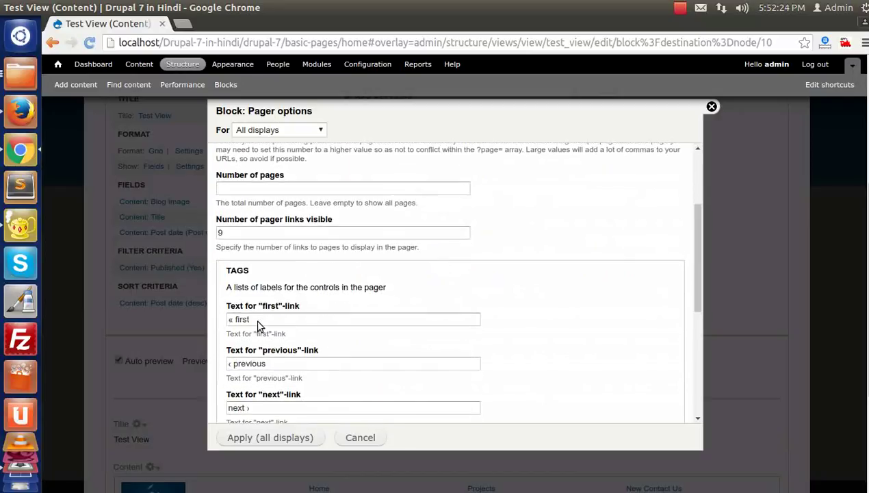
{"action": "double_click", "coordinate": [229, 238]}
{"action": "scroll", "coordinate": [258, 277], "scroll_direction": "down", "scroll_amount": 2}
{"action": "left_click", "coordinate": [257, 218]}
{"action": "left_click_drag", "start_coordinate": [257, 218], "coordinate": [237, 220]}
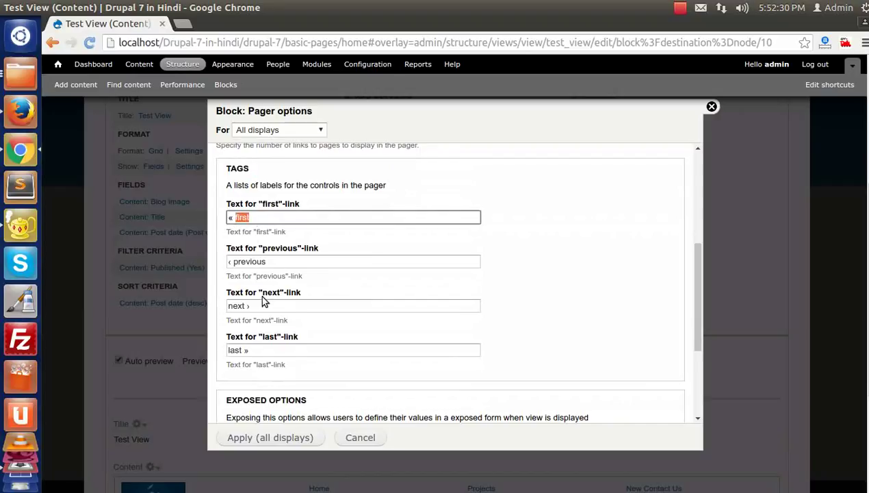
{"action": "scroll", "coordinate": [261, 404], "scroll_direction": "down", "scroll_amount": 5}
{"action": "left_click", "coordinate": [258, 442]}
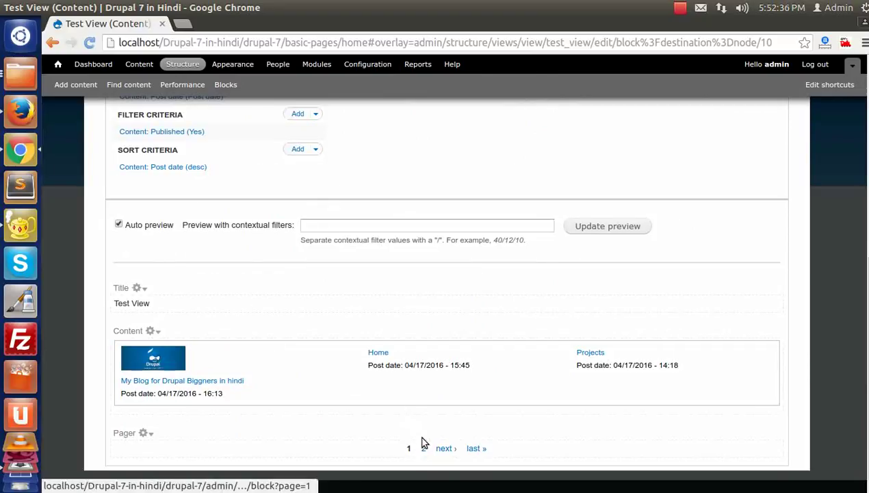
- Save the view and try the Test View pager links on the Home page, checking the page parameter in the address
{"action": "scroll", "coordinate": [528, 327], "scroll_direction": "up", "scroll_amount": 10}
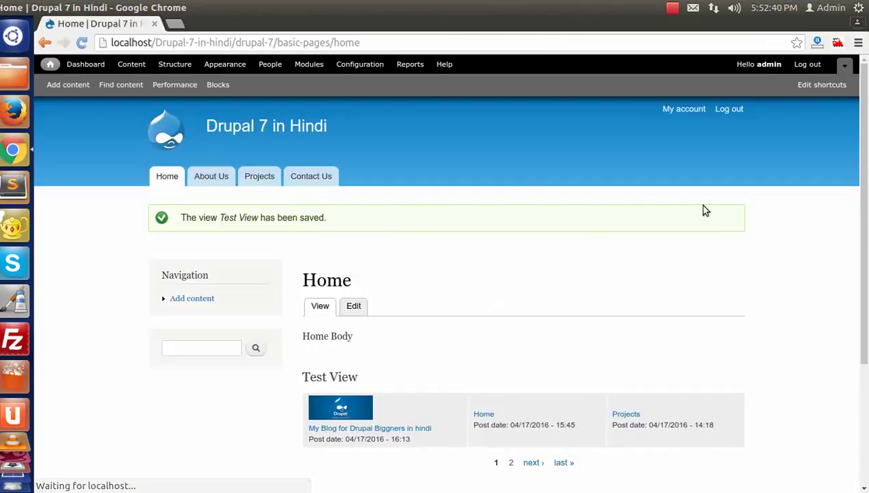
{"action": "scroll", "coordinate": [586, 267], "scroll_direction": "down", "scroll_amount": 4}
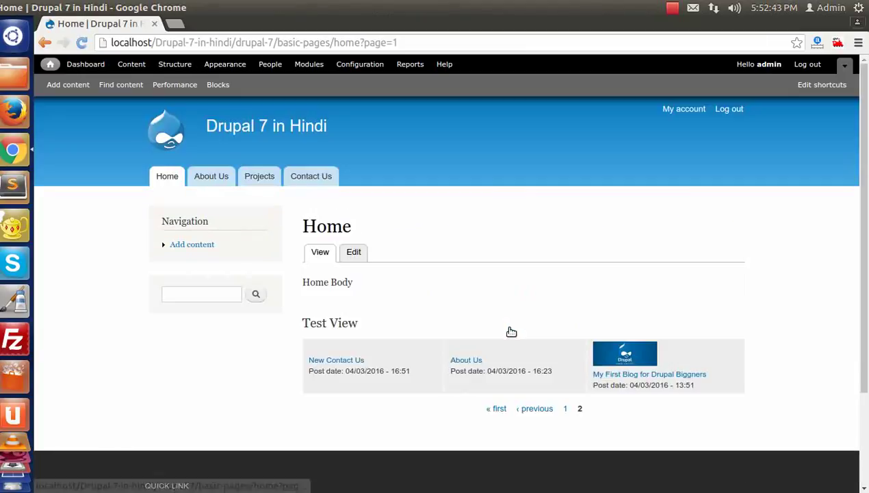
{"action": "left_click", "coordinate": [568, 410]}
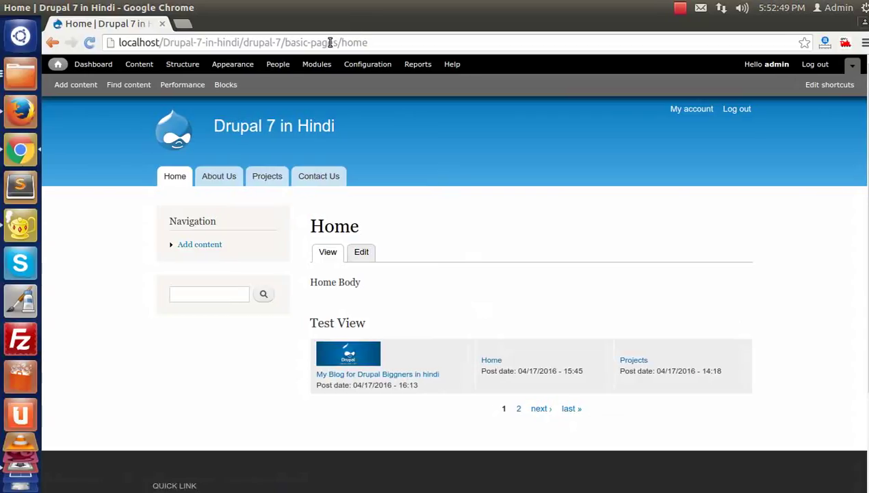
{"action": "left_click", "coordinate": [562, 410]}
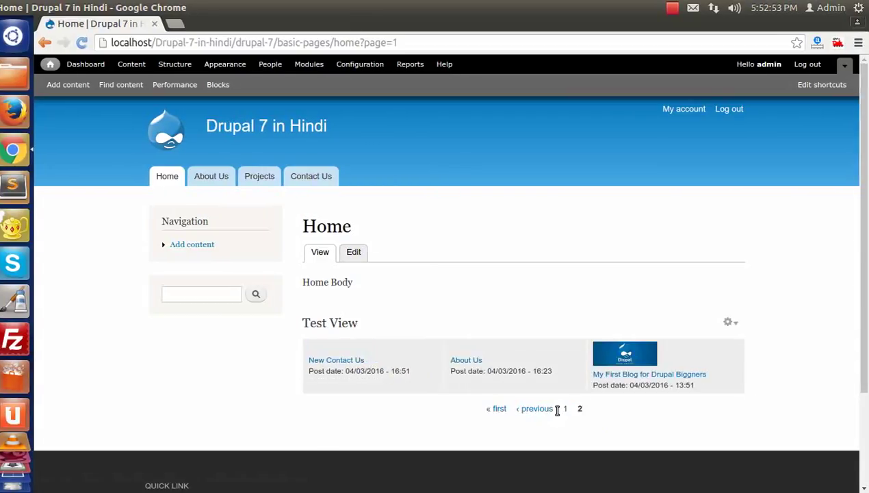
{"action": "left_click_drag", "start_coordinate": [361, 43], "coordinate": [398, 42]}
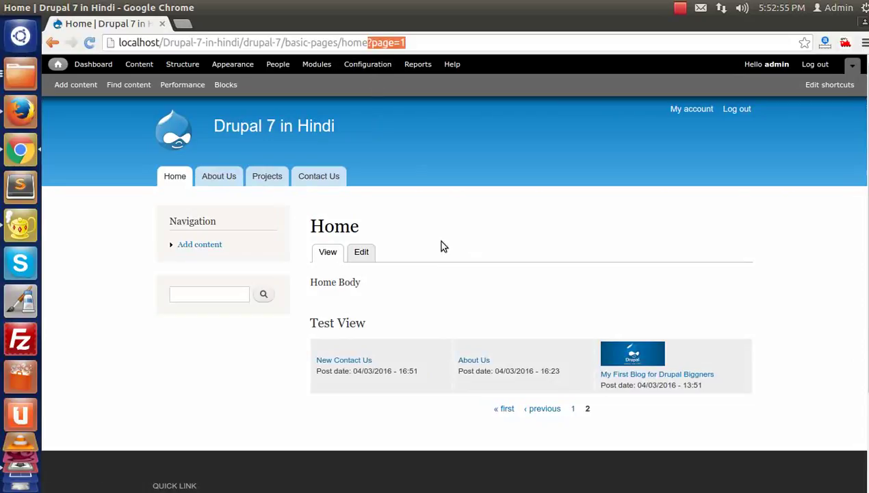
- Reopen the Test View for editing and change its pager to Paged output, mini pager for all displays
{"action": "left_click", "coordinate": [724, 322]}
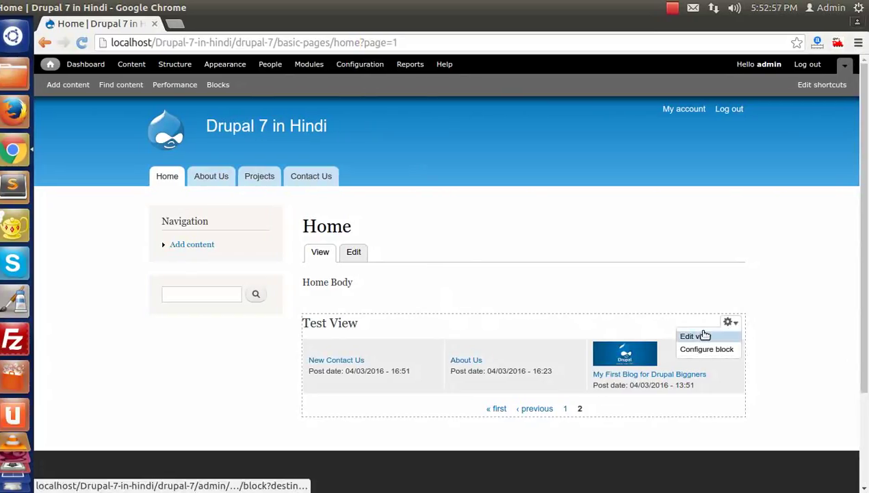
{"action": "left_click", "coordinate": [697, 333]}
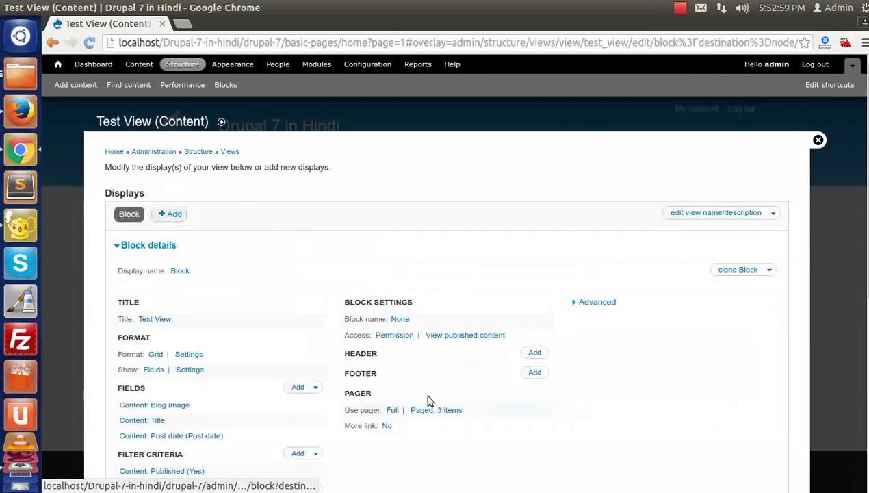
{"action": "scroll", "coordinate": [428, 400], "scroll_direction": "down", "scroll_amount": 3}
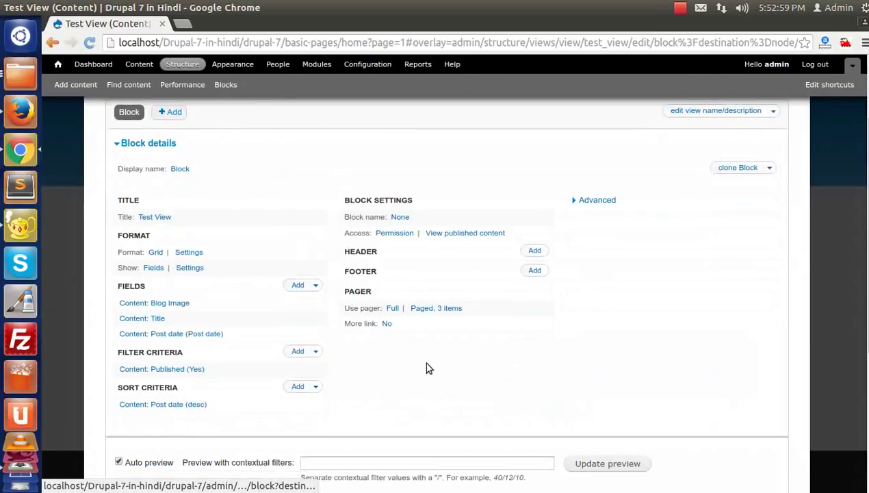
{"action": "left_click", "coordinate": [394, 308]}
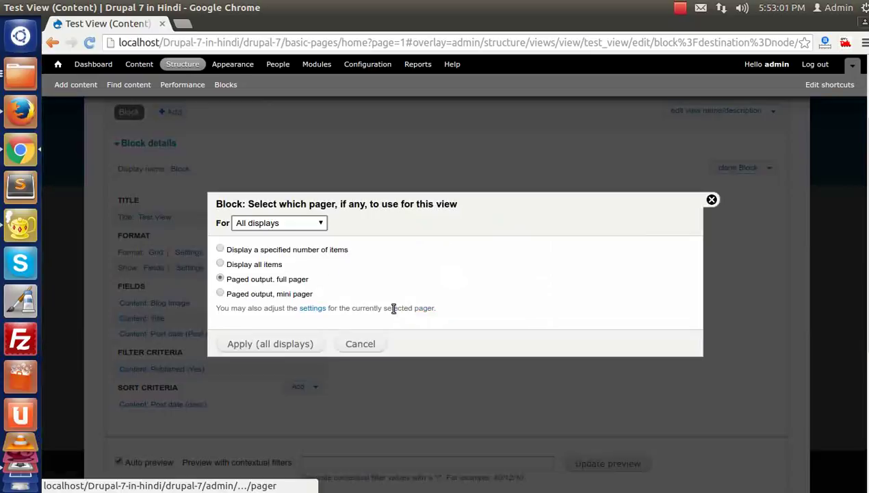
{"action": "left_click", "coordinate": [241, 295]}
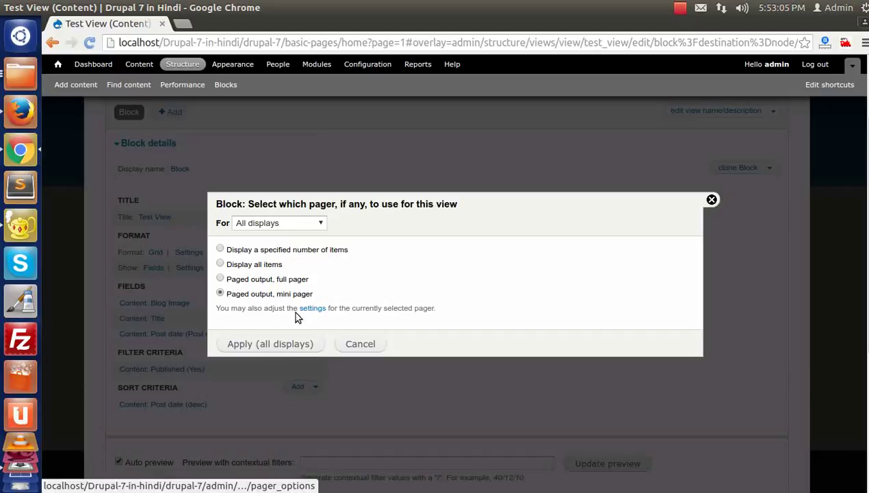
{"action": "left_click", "coordinate": [251, 343]}
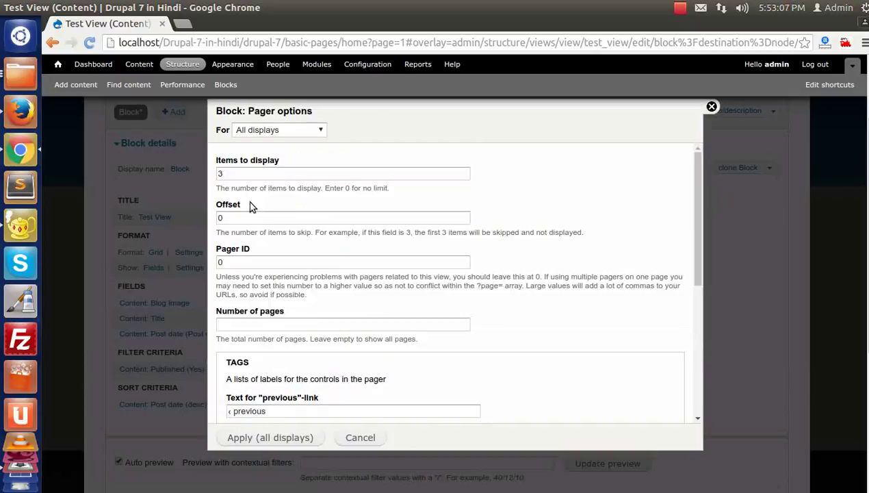
- Review and apply the mini pager options, and check the pager in the preview
{"action": "scroll", "coordinate": [281, 399], "scroll_direction": "down", "scroll_amount": 5}
{"action": "left_click", "coordinate": [265, 437]}
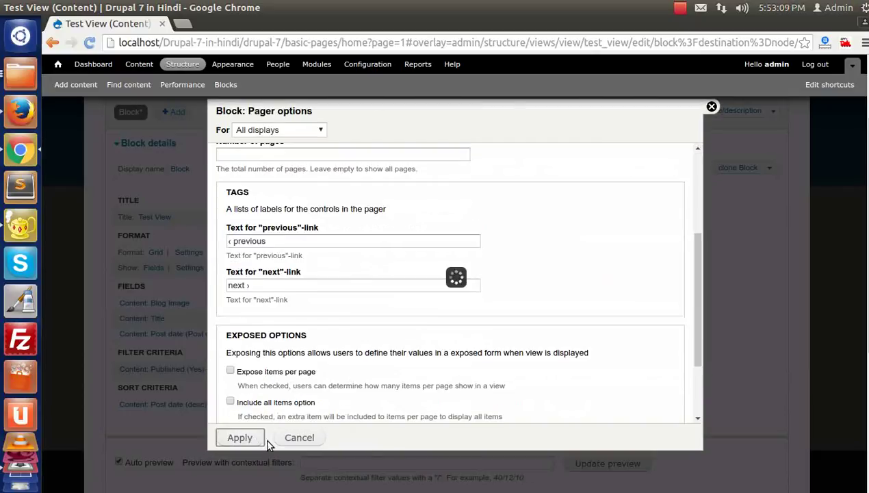
{"action": "scroll", "coordinate": [345, 405], "scroll_direction": "down", "scroll_amount": 4}
{"action": "scroll", "coordinate": [346, 405], "scroll_direction": "down", "scroll_amount": 3}
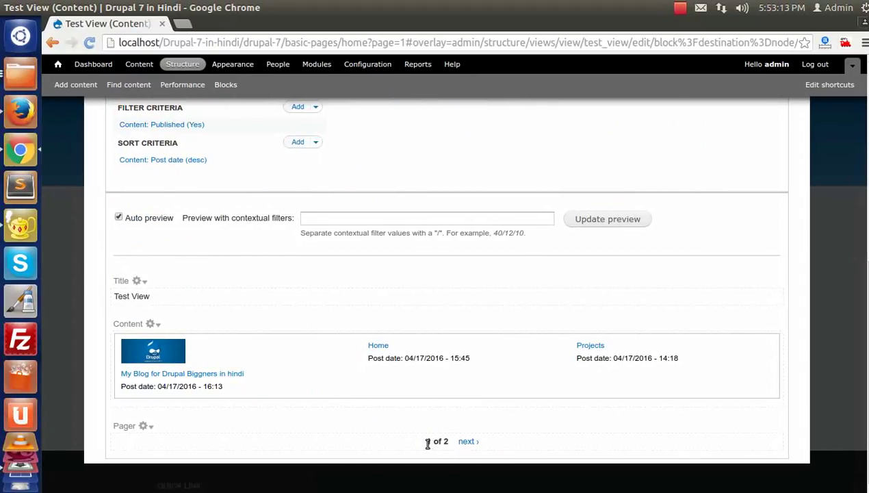
- Save the Test View with its mini pager and return to the block on the Home page
{"action": "scroll", "coordinate": [435, 442], "scroll_direction": "up", "scroll_amount": 10}
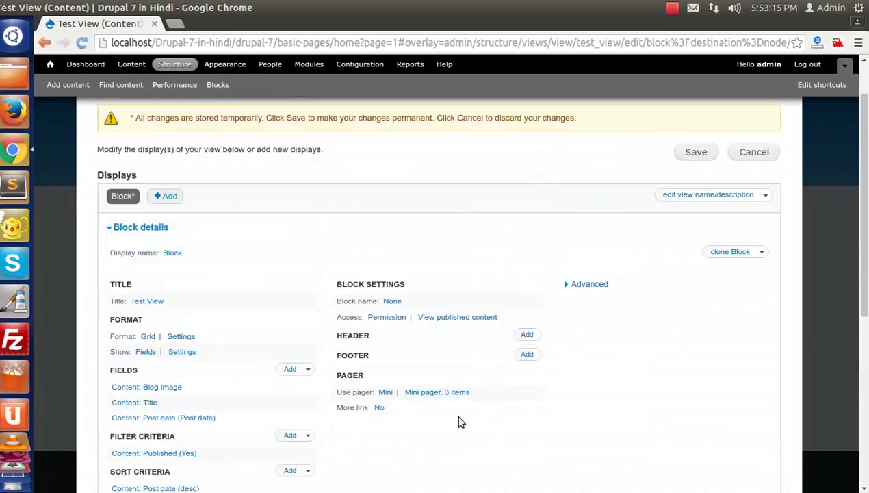
{"action": "left_click", "coordinate": [703, 213]}
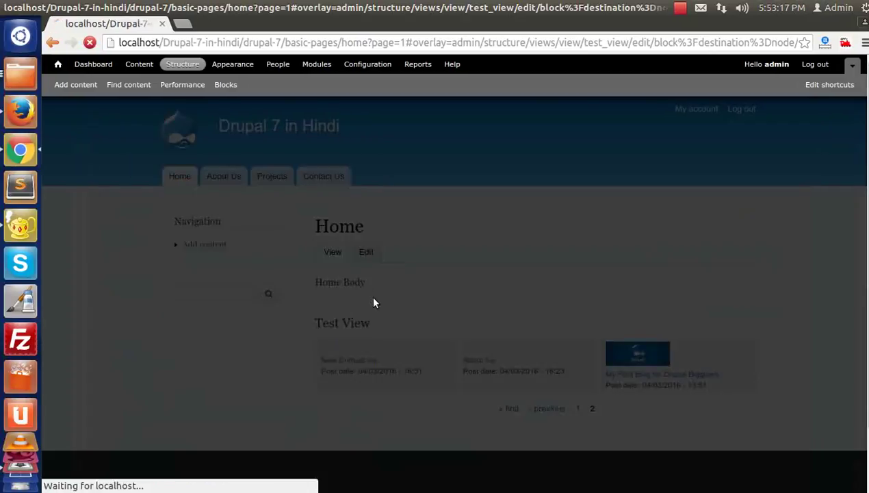
{"action": "scroll", "coordinate": [400, 328], "scroll_direction": "down", "scroll_amount": 4}
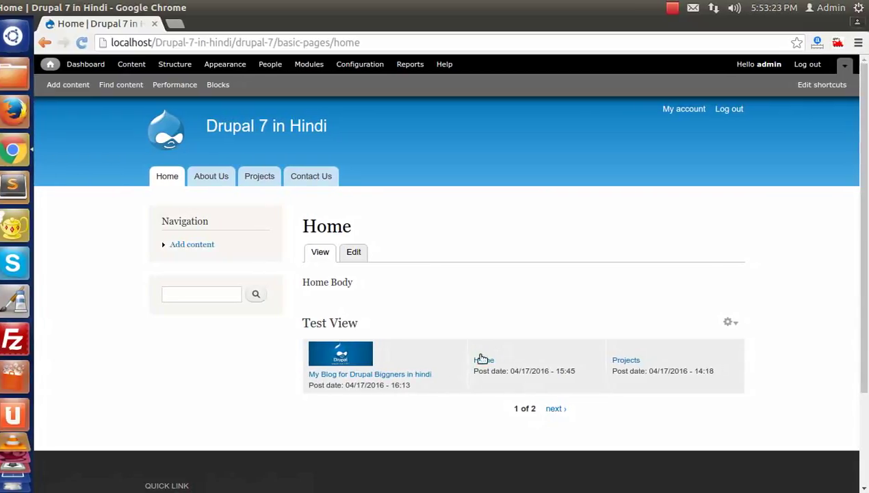
- Page forward and back repeatedly through the Test View block with its mini pager, checking how the page reloads and the address changes
{"action": "left_click", "coordinate": [557, 408]}
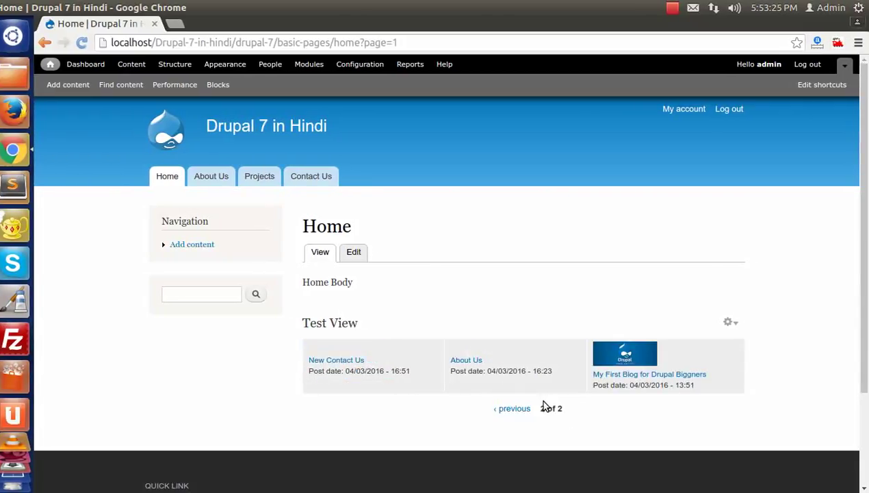
{"action": "left_click", "coordinate": [523, 410]}
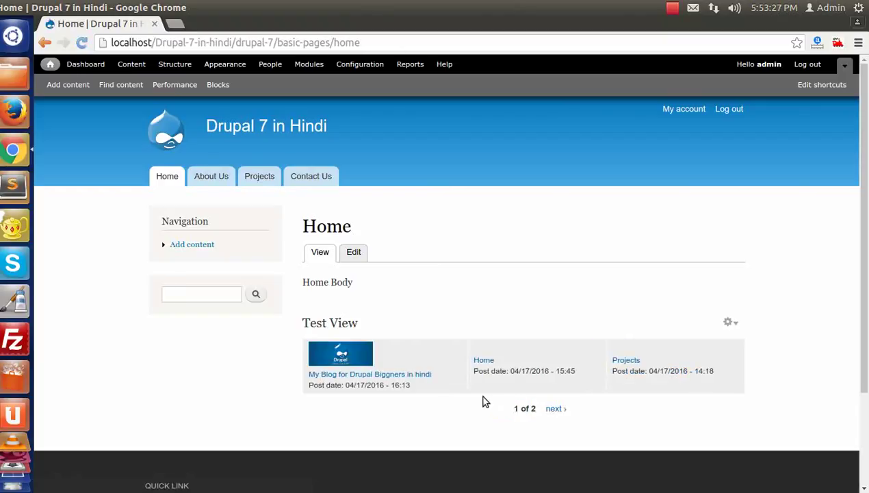
{"action": "left_click", "coordinate": [555, 409]}
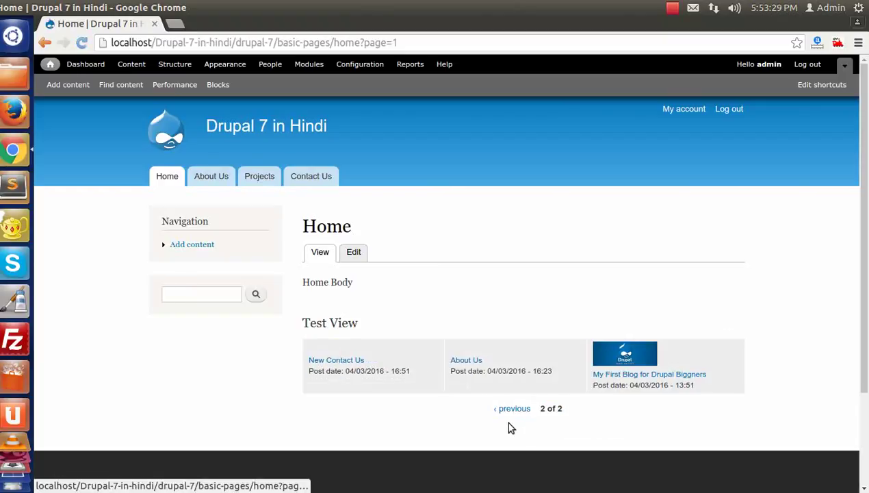
{"action": "left_click", "coordinate": [511, 411]}
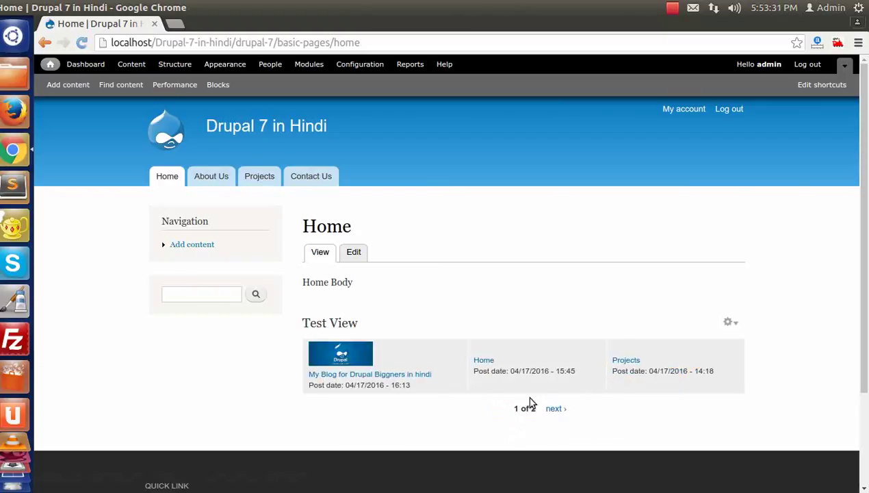
{"action": "left_click", "coordinate": [555, 409]}
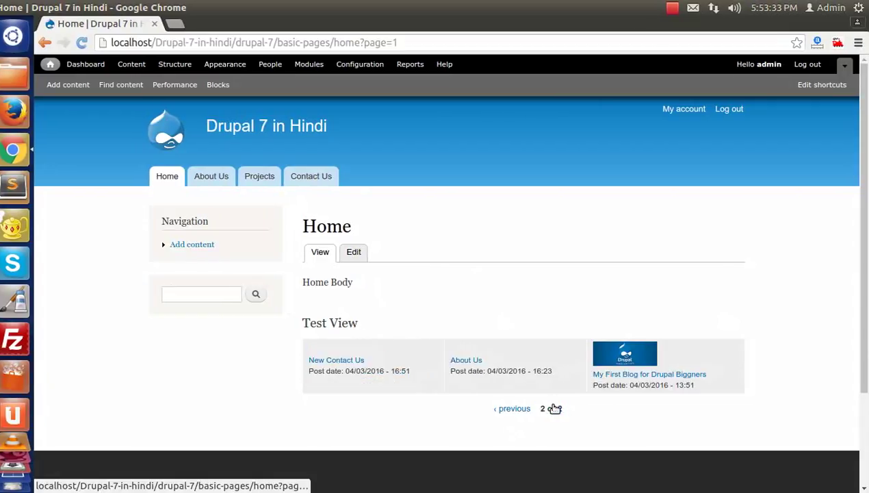
{"action": "left_click", "coordinate": [514, 412]}
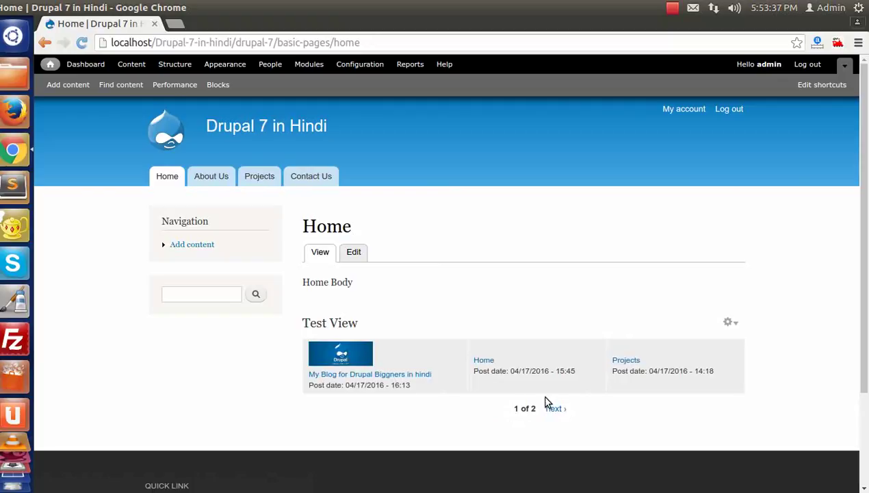
{"action": "left_click", "coordinate": [551, 410]}
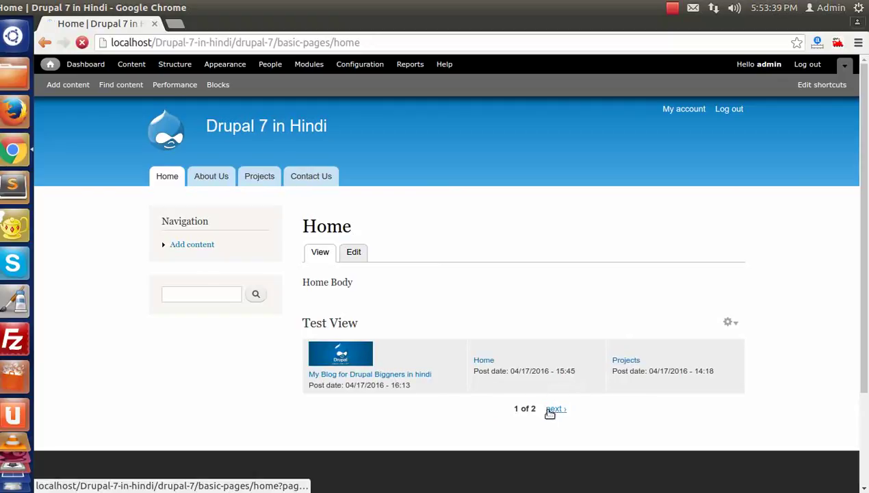
{"action": "left_click", "coordinate": [504, 410]}
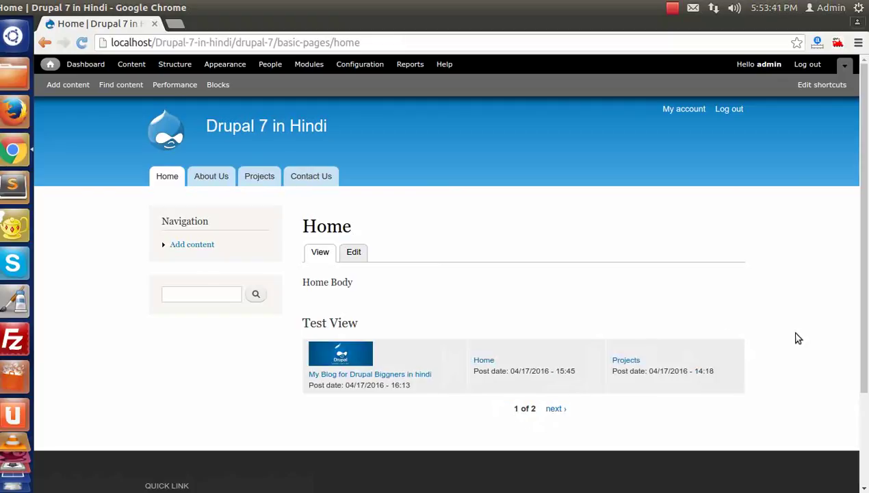
- Reopen the Test View for editing and set the advanced option Use AJAX to Yes for all displays
{"action": "left_click", "coordinate": [730, 323]}
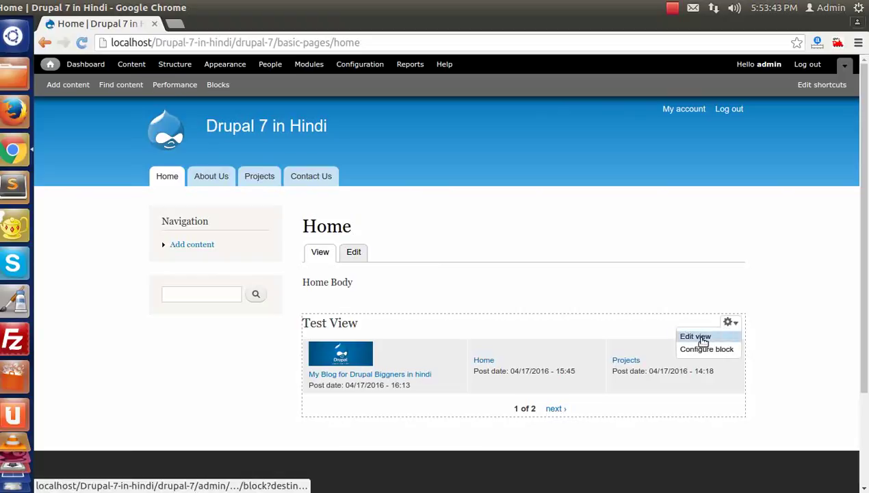
{"action": "left_click", "coordinate": [695, 336]}
{"action": "left_click", "coordinate": [560, 308]}
{"action": "scroll", "coordinate": [555, 317], "scroll_direction": "down", "scroll_amount": 3}
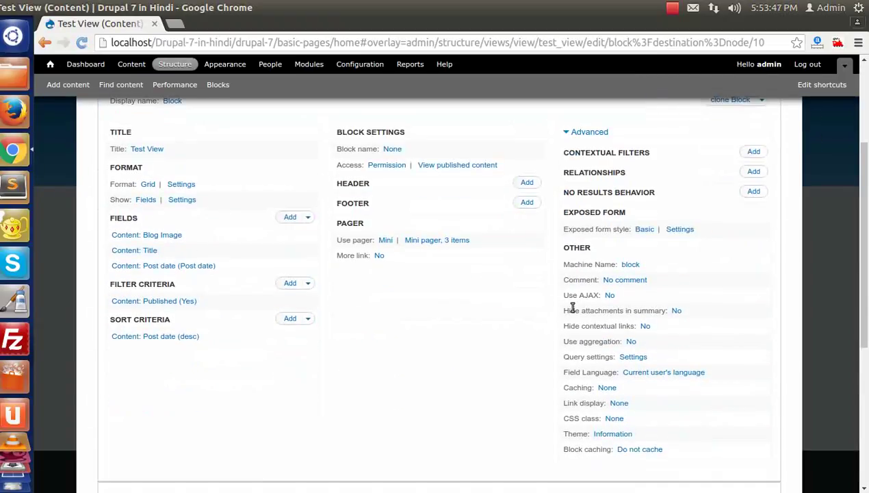
{"action": "left_click", "coordinate": [608, 295]}
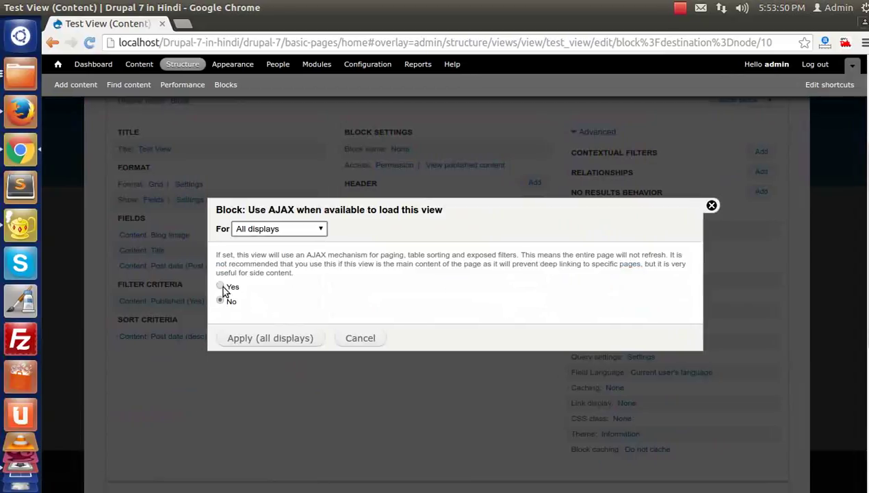
{"action": "left_click", "coordinate": [220, 286]}
{"action": "left_click", "coordinate": [252, 335]}
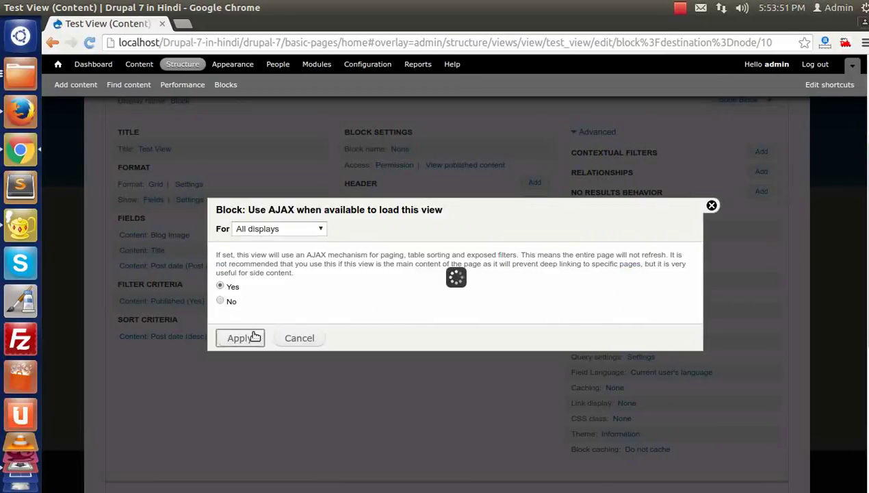
- Check the preview of the Test View and save the view with its AJAX setting
{"action": "scroll", "coordinate": [363, 413], "scroll_direction": "down", "scroll_amount": 5}
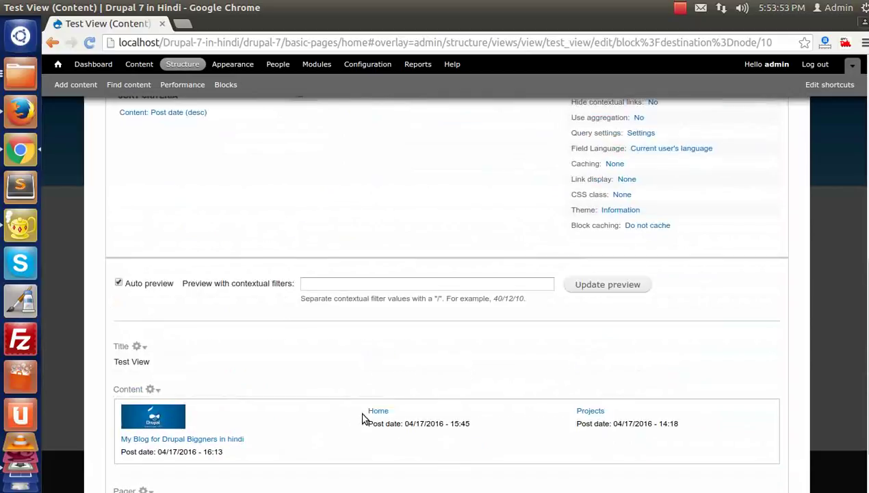
{"action": "scroll", "coordinate": [458, 402], "scroll_direction": "up", "scroll_amount": 8}
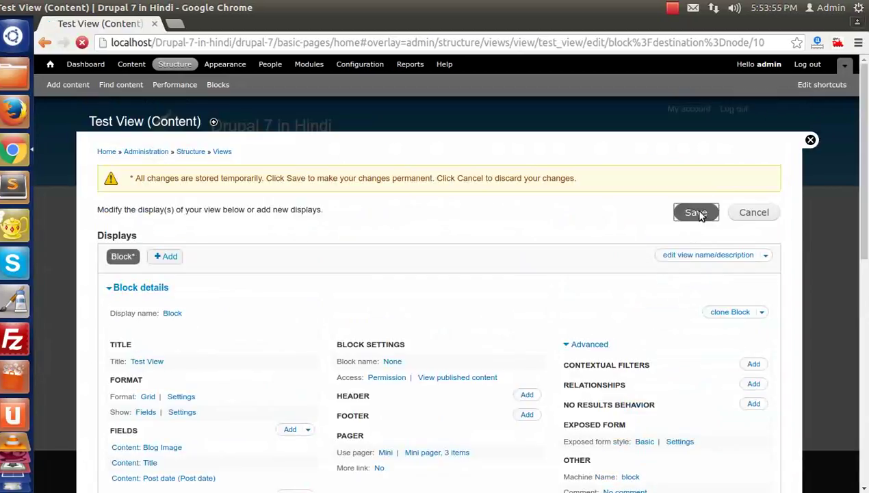
{"action": "left_click", "coordinate": [697, 213]}
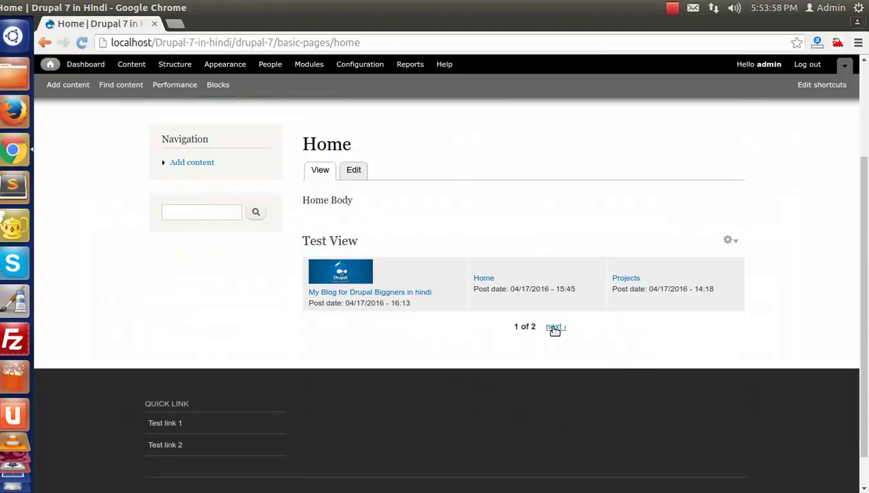
- Page forward and back through the Test View block on the Home page to check that paging works without a page reload
{"action": "left_click", "coordinate": [555, 328]}
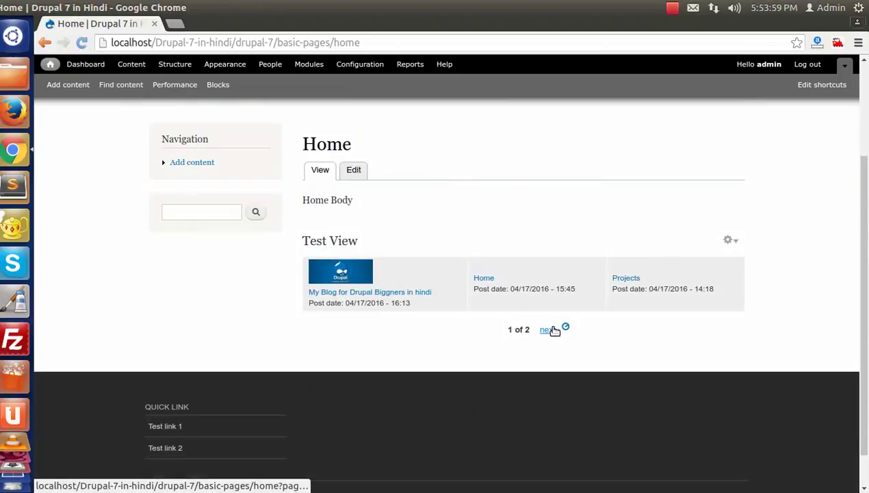
{"action": "left_click", "coordinate": [513, 327]}
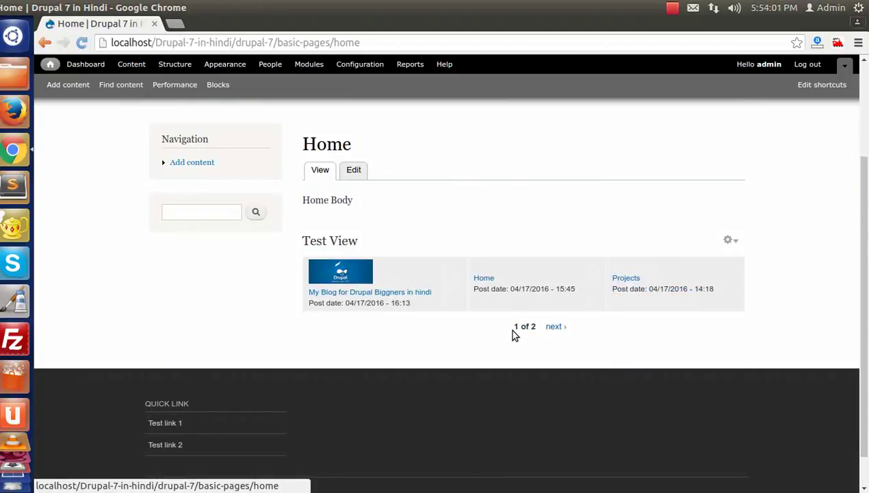
{"action": "left_click", "coordinate": [554, 328]}
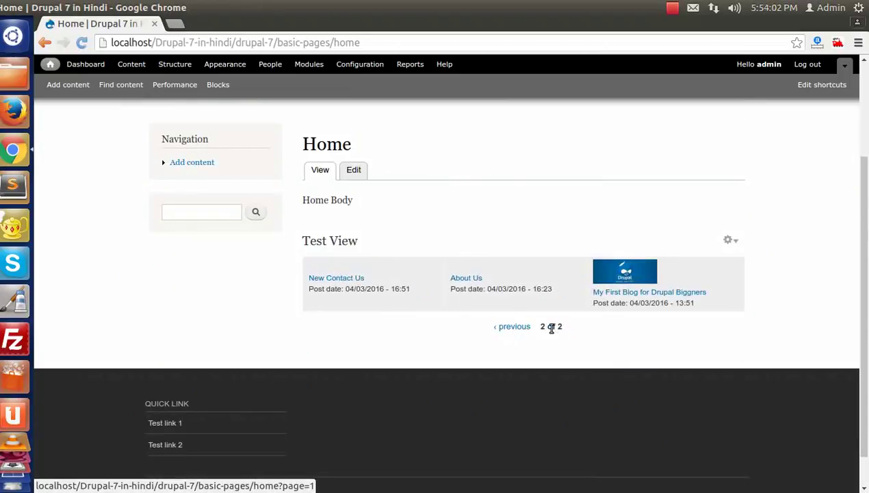
{"action": "left_click", "coordinate": [515, 328]}
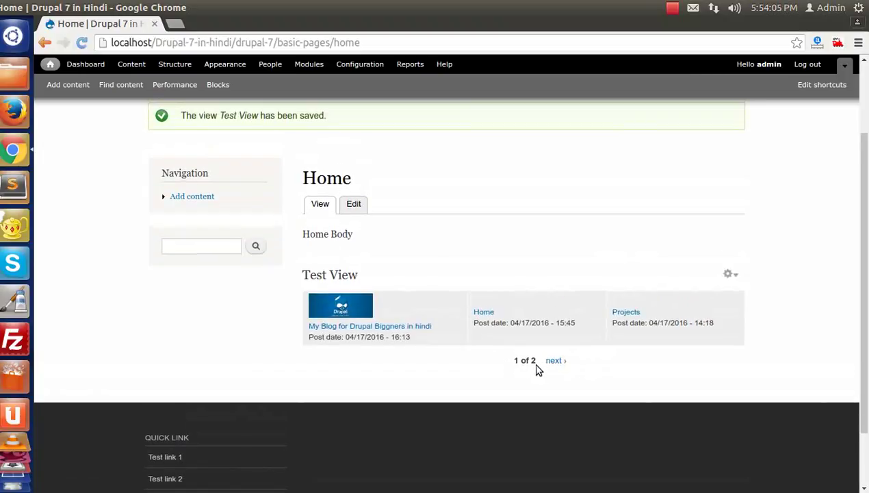
{"action": "left_click", "coordinate": [554, 360]}
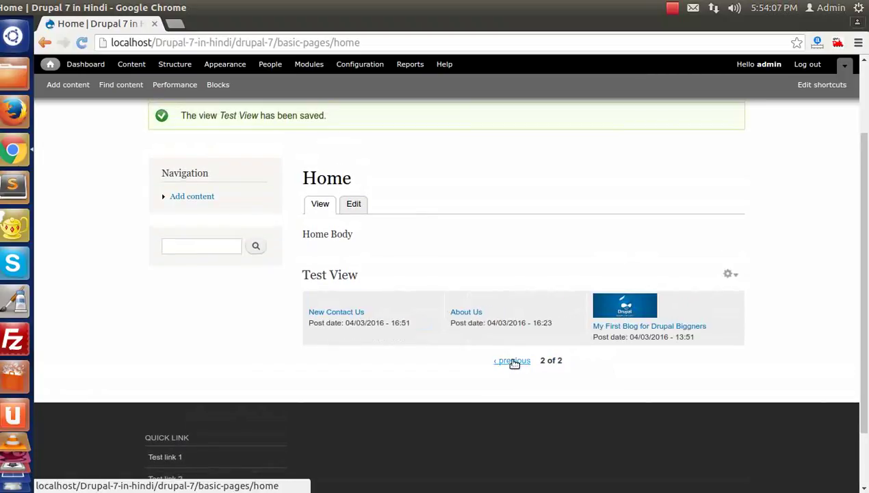
{"action": "left_click", "coordinate": [513, 361]}
{"action": "left_click", "coordinate": [555, 361]}
{"action": "left_click", "coordinate": [514, 361]}
{"action": "scroll", "coordinate": [411, 273], "scroll_direction": "up", "scroll_amount": 3}
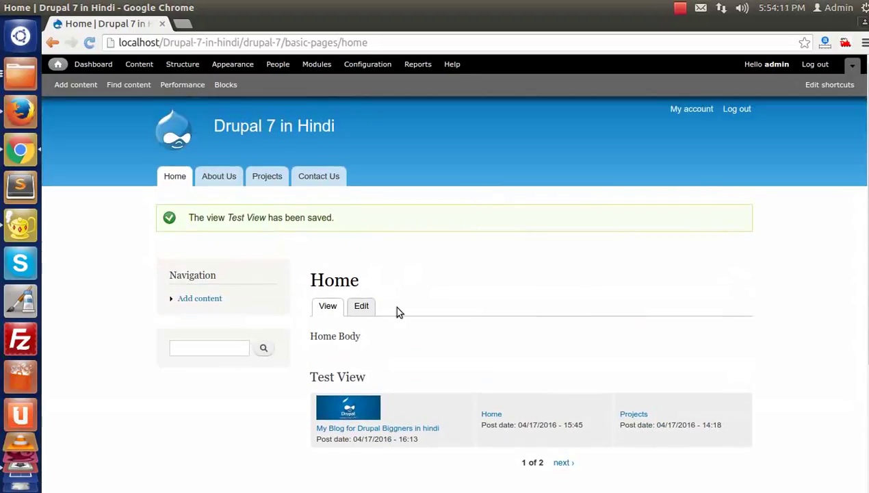